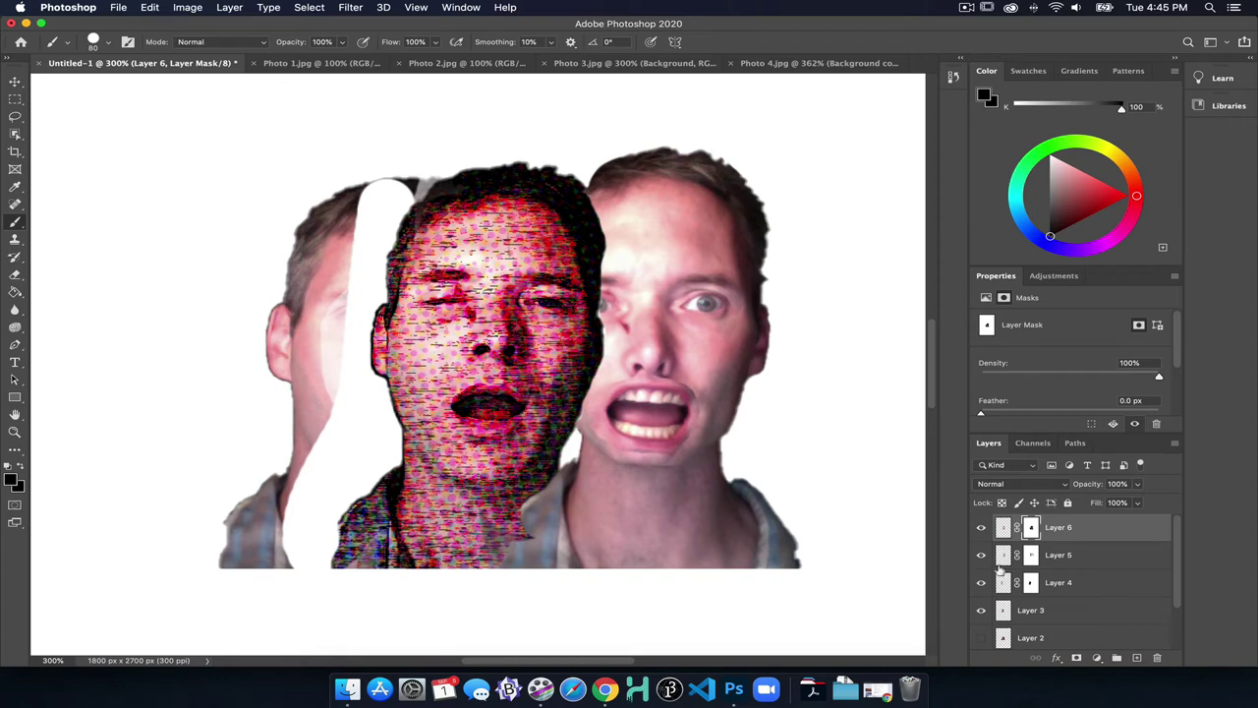
Unlink Layer 4 from its mask and delete the mask without applying it
{"action": "left_click", "coordinate": [981, 583]}
{"action": "left_click", "coordinate": [981, 582]}
{"action": "left_click", "coordinate": [1018, 584]}
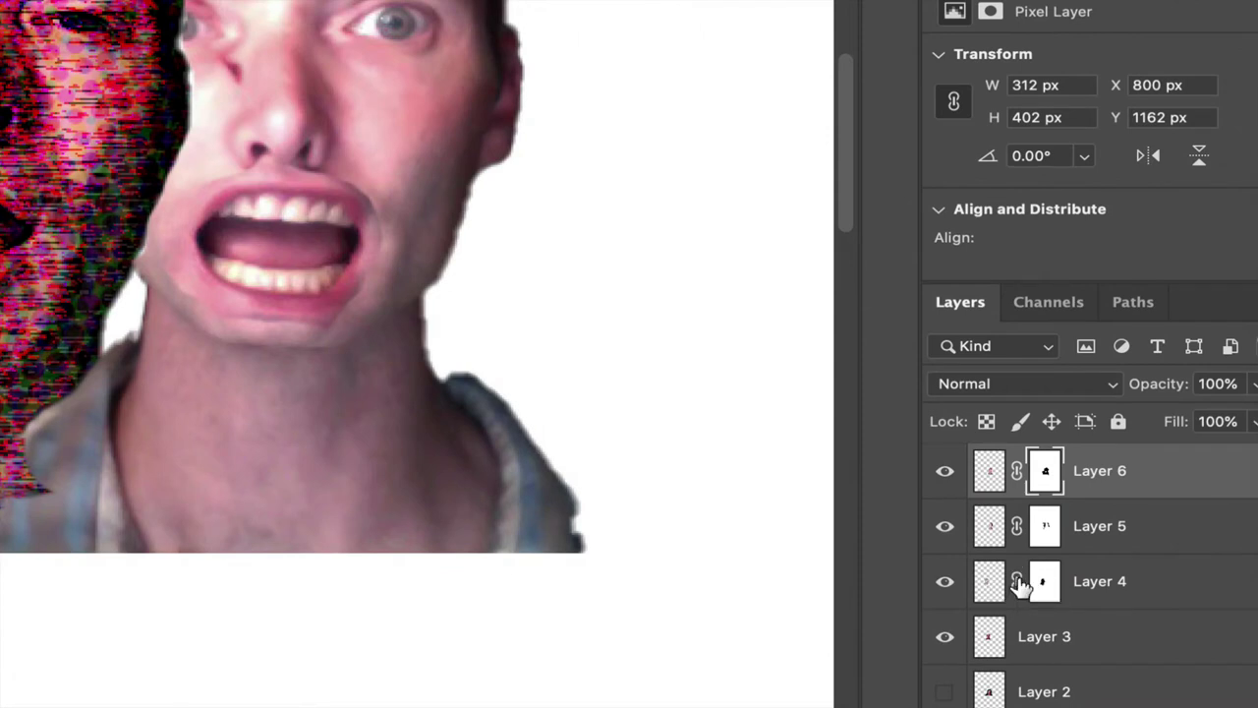
{"action": "left_click", "coordinate": [1017, 581]}
{"action": "left_click", "coordinate": [1044, 579]}
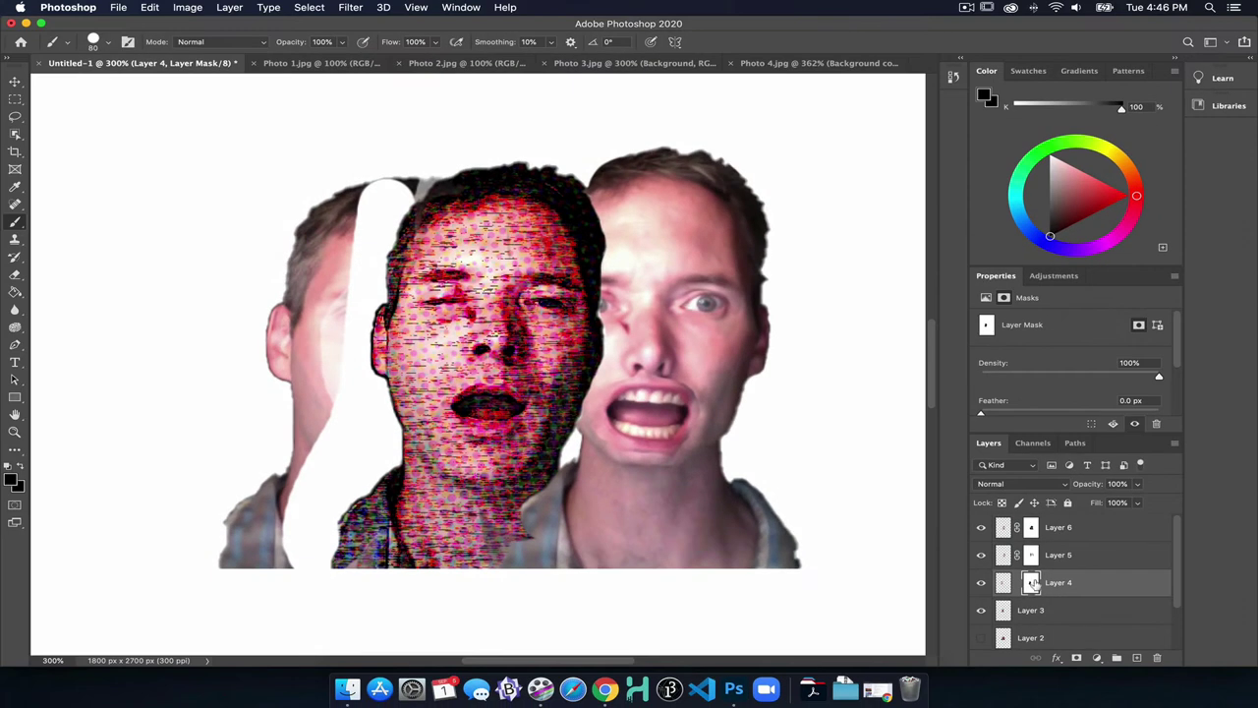
{"action": "left_click_drag", "start_coordinate": [1044, 581], "coordinate": [1238, 644]}
{"action": "left_click_drag", "start_coordinate": [1127, 612], "coordinate": [1160, 660]}
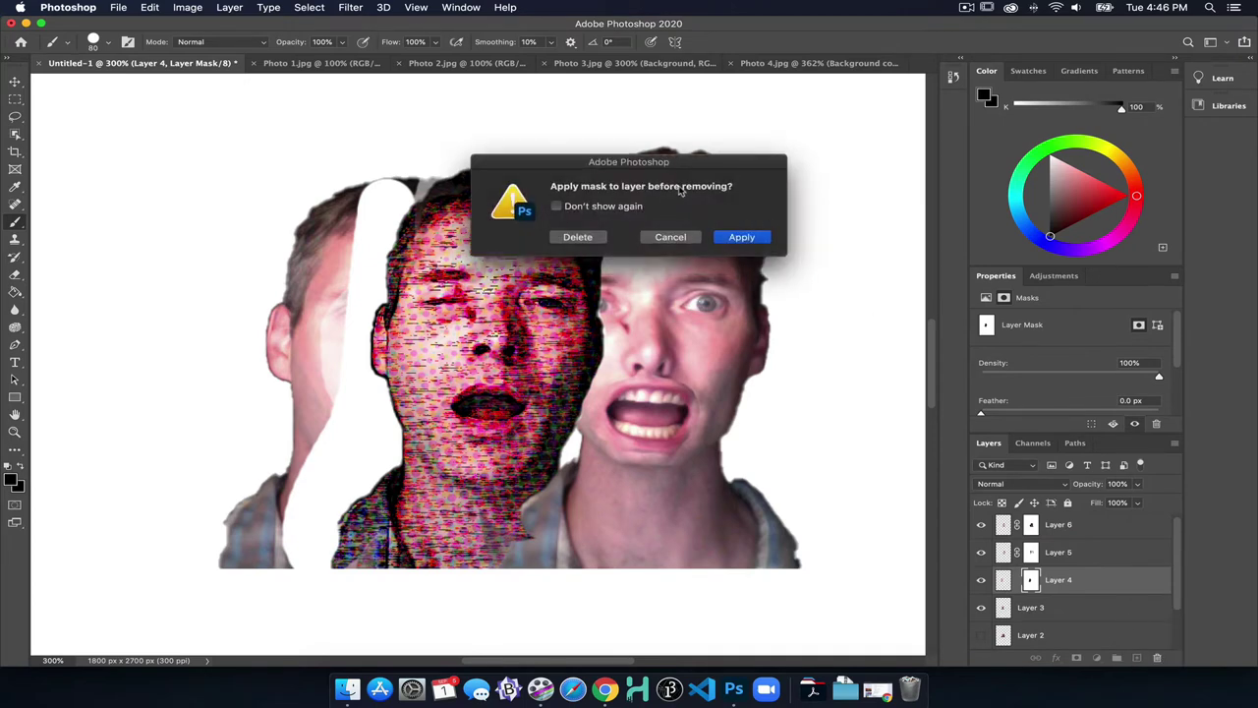
{"action": "left_click", "coordinate": [572, 238]}
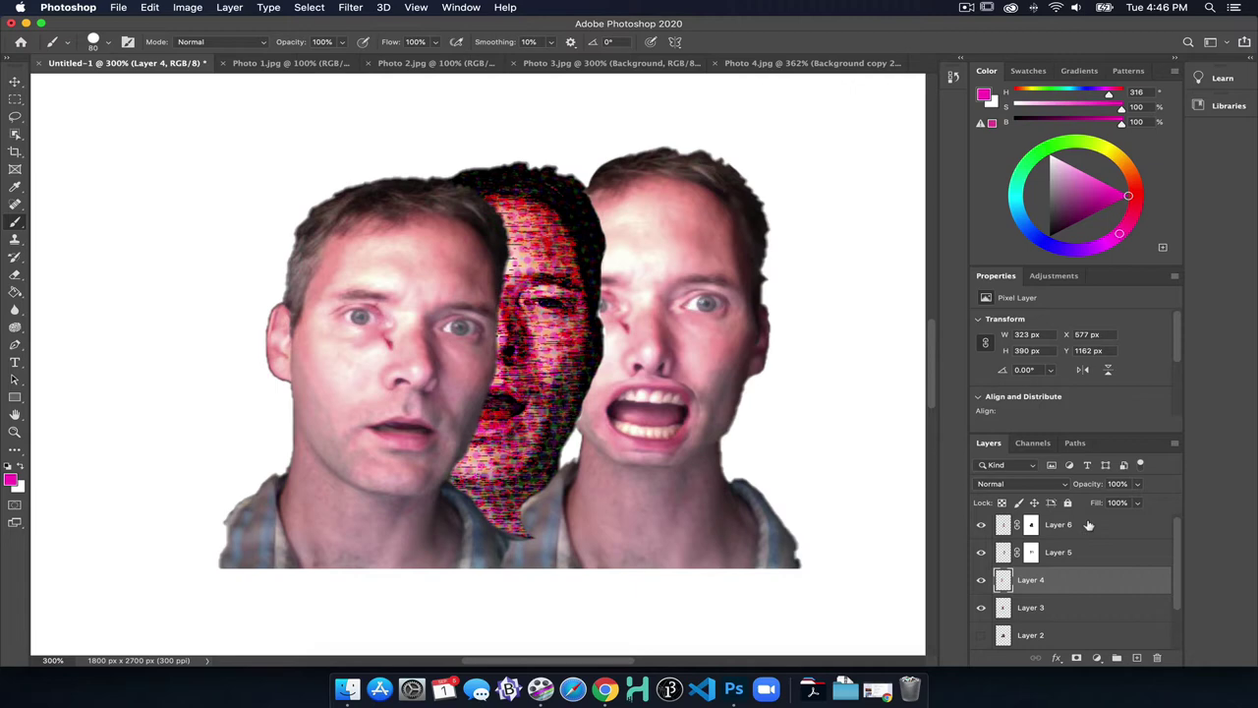
Browse the adjustment layer types and the Image > Adjustments menu, closing it without choosing
{"action": "left_click", "coordinate": [1055, 278]}
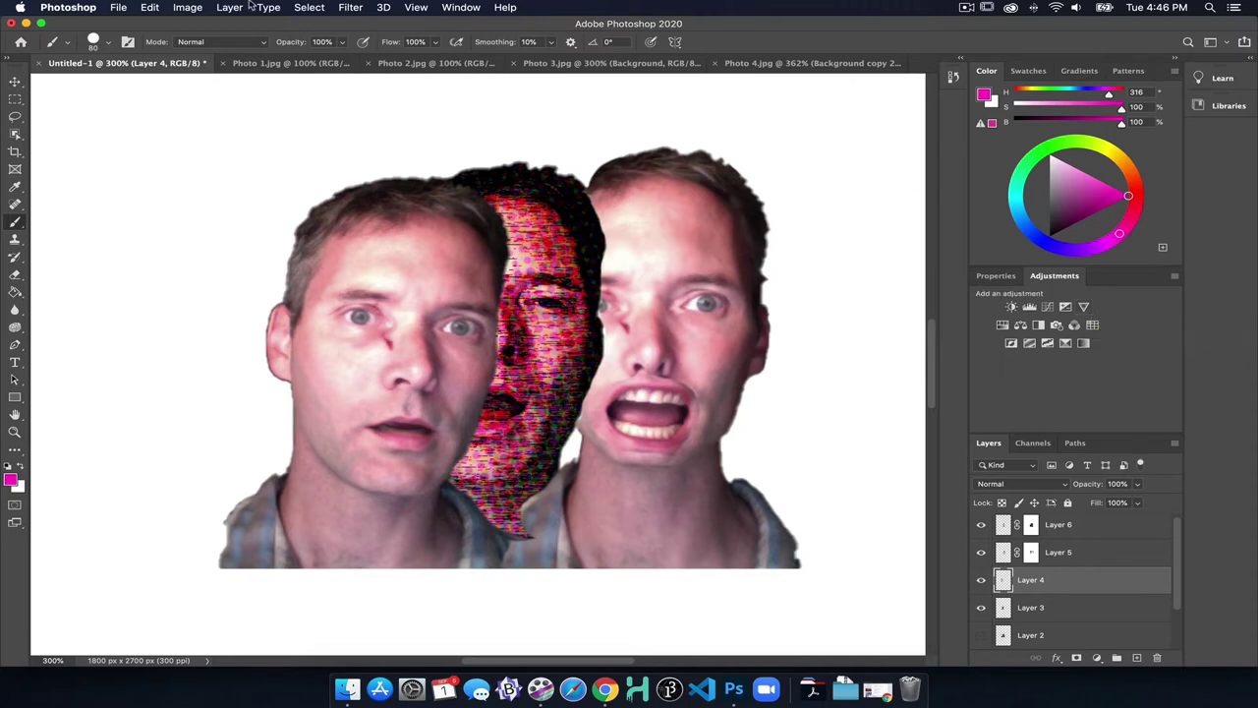
{"action": "left_click", "coordinate": [189, 7]}
{"action": "mouse_move", "coordinate": [252, 45]}
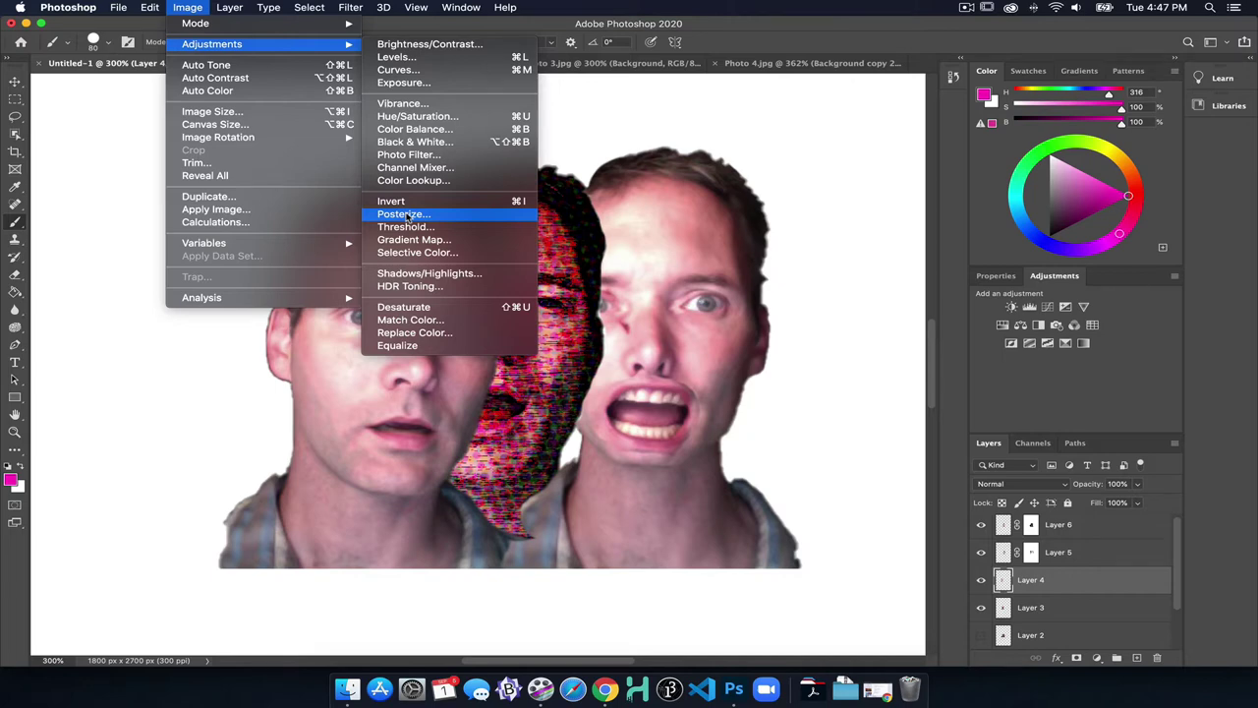
{"action": "left_click", "coordinate": [809, 256]}
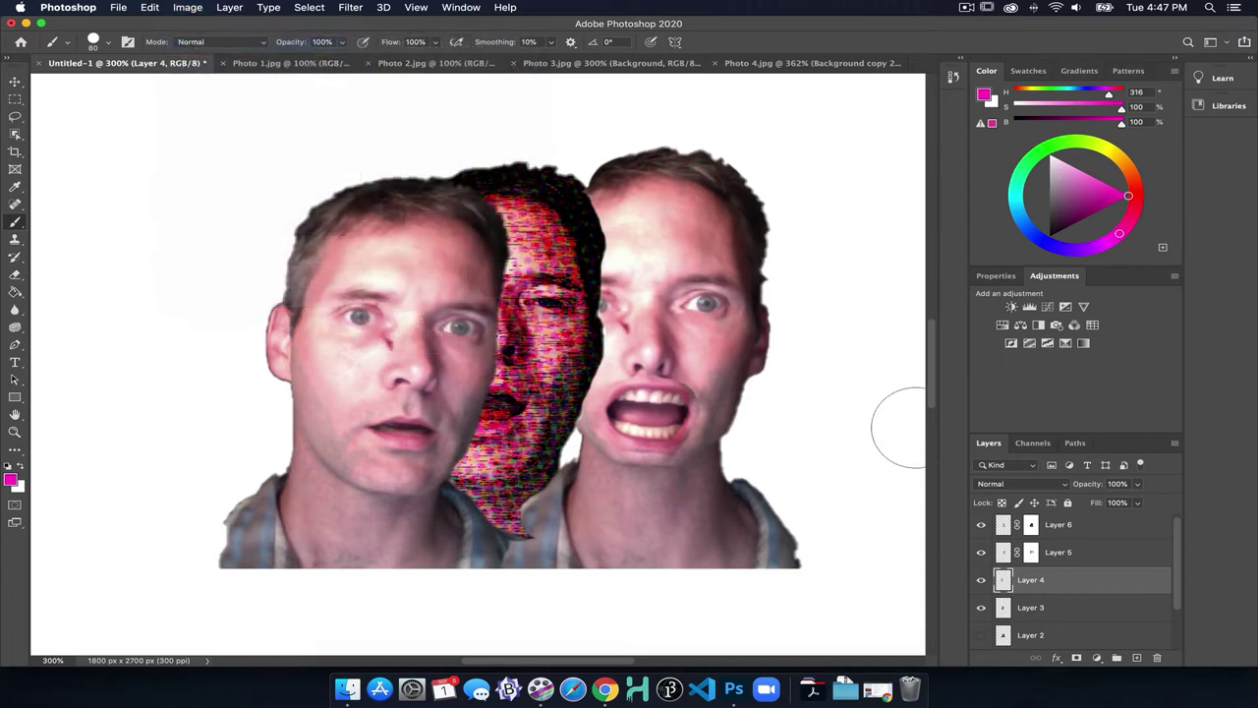
Add a Levels layer above Layer 4 using the Increase Contrast 3 preset, then fit on screen
{"action": "left_click", "coordinate": [1029, 308]}
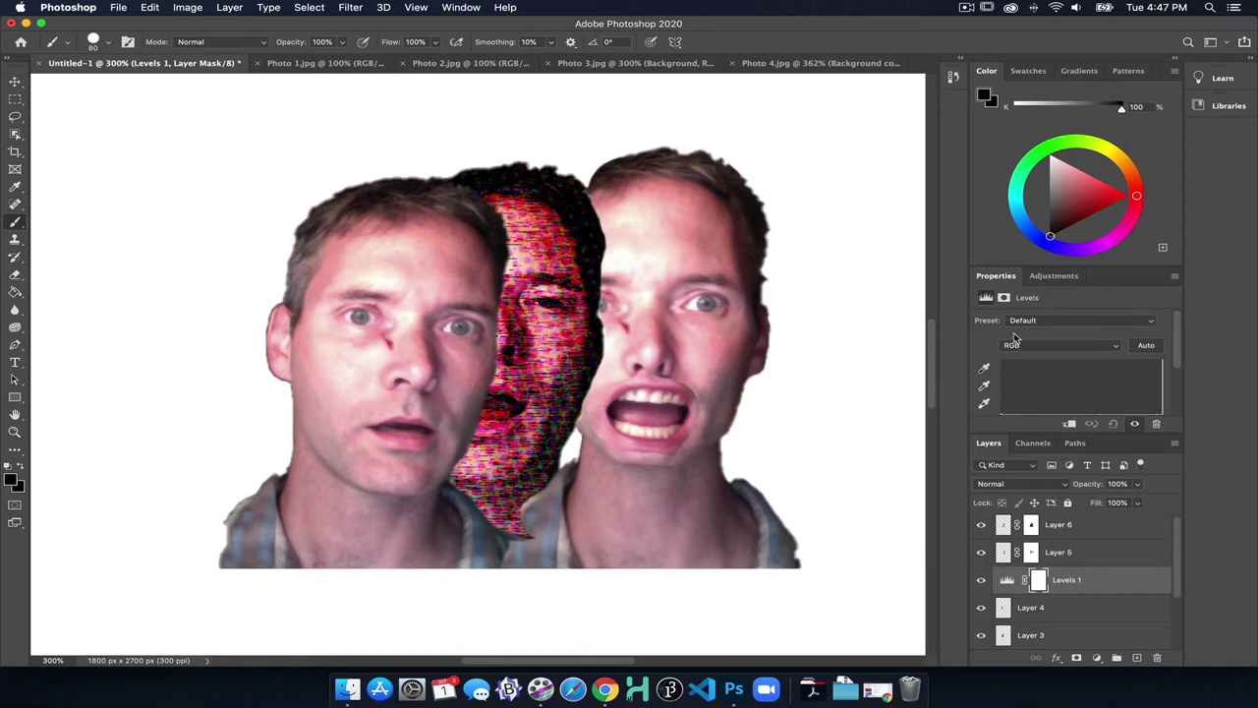
{"action": "left_click", "coordinate": [1004, 297]}
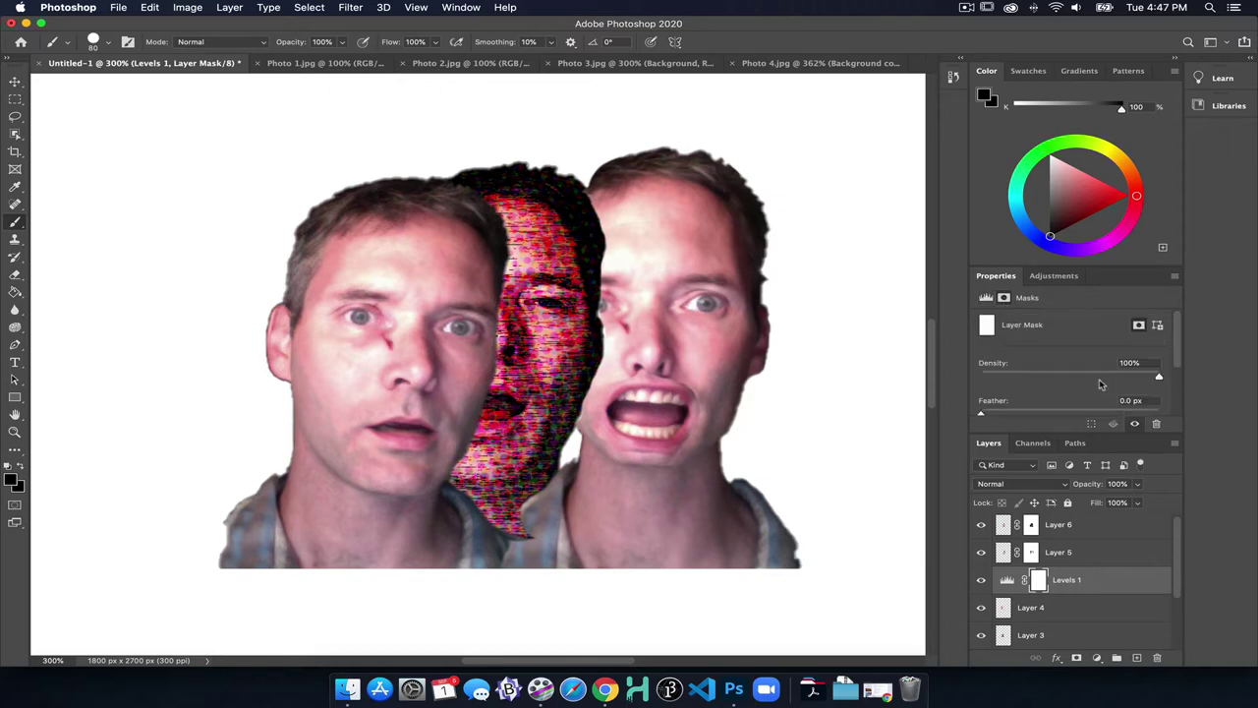
{"action": "left_click", "coordinate": [986, 298]}
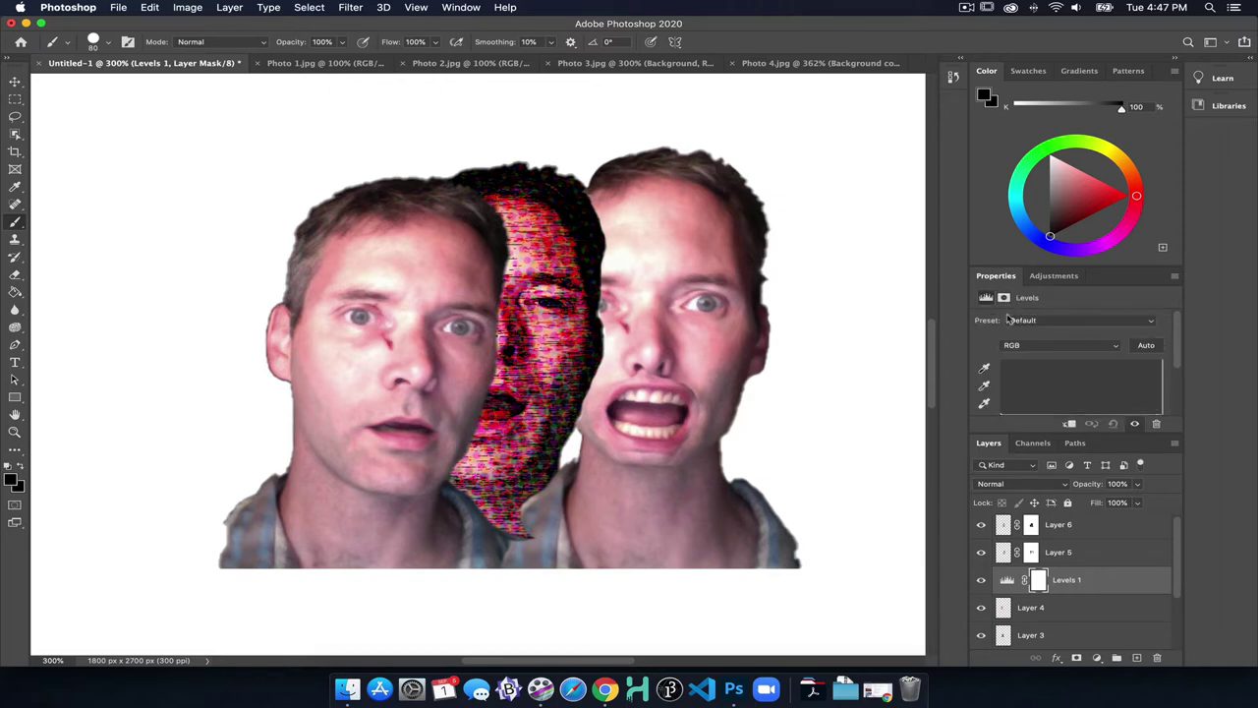
{"action": "left_click", "coordinate": [1023, 322]}
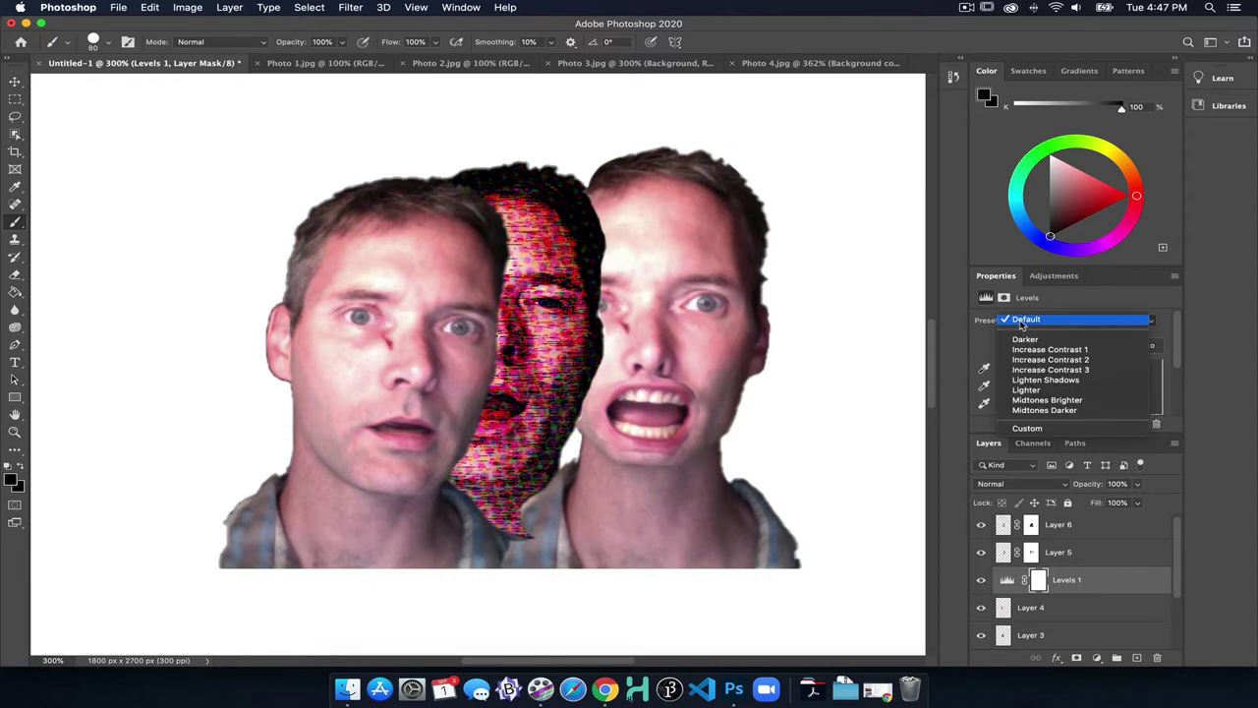
{"action": "left_click", "coordinate": [1040, 371]}
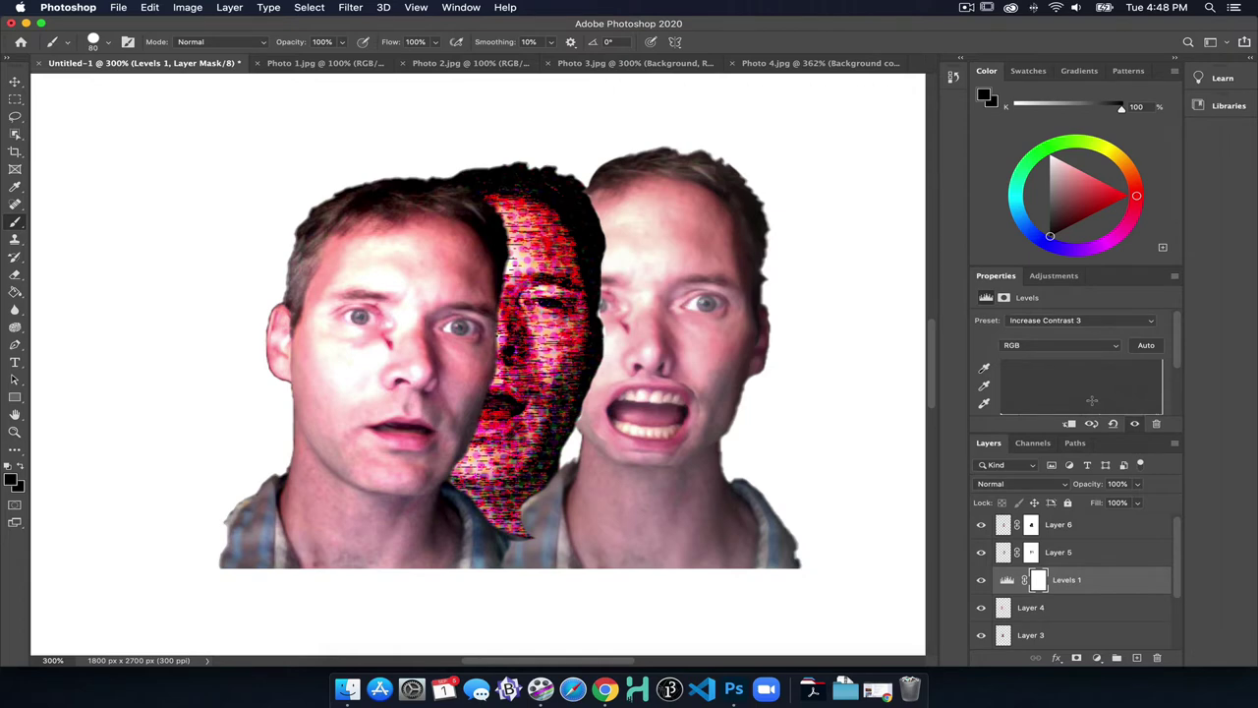
{"action": "key", "text": "super+0"}
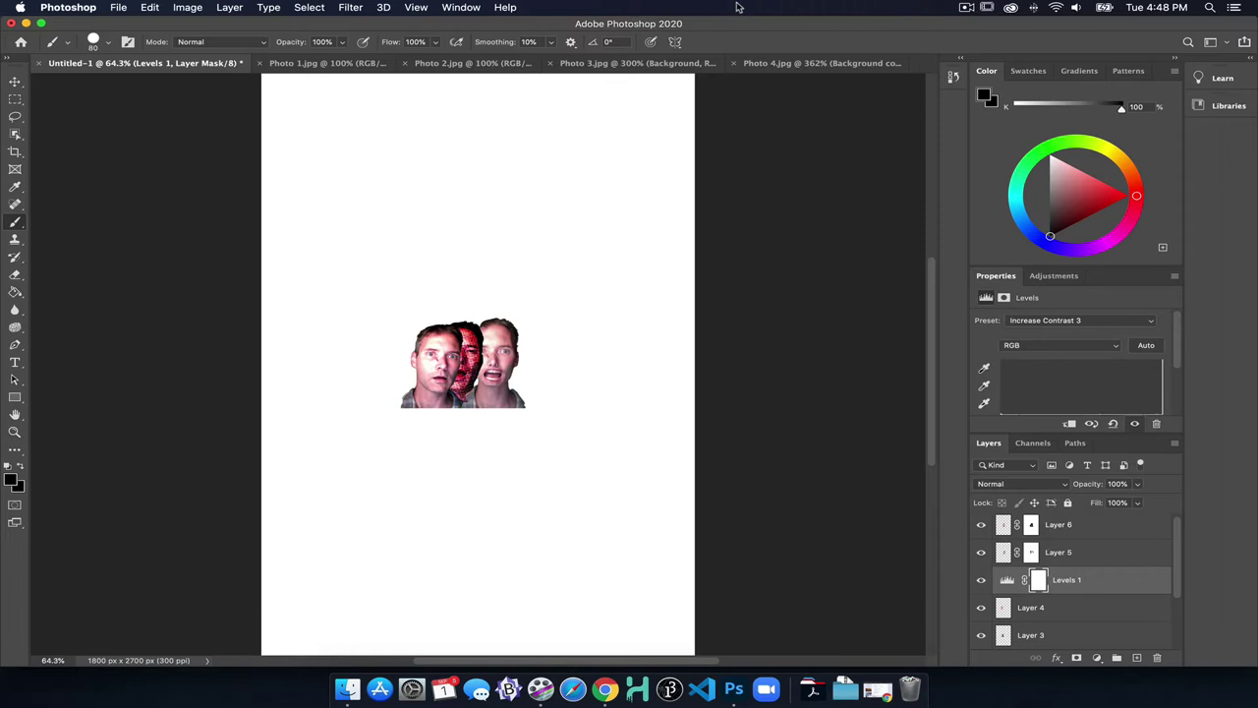
In Photo 1.jpg, clear the selection and add a Levels adjustment layer
{"action": "left_click", "coordinate": [324, 64]}
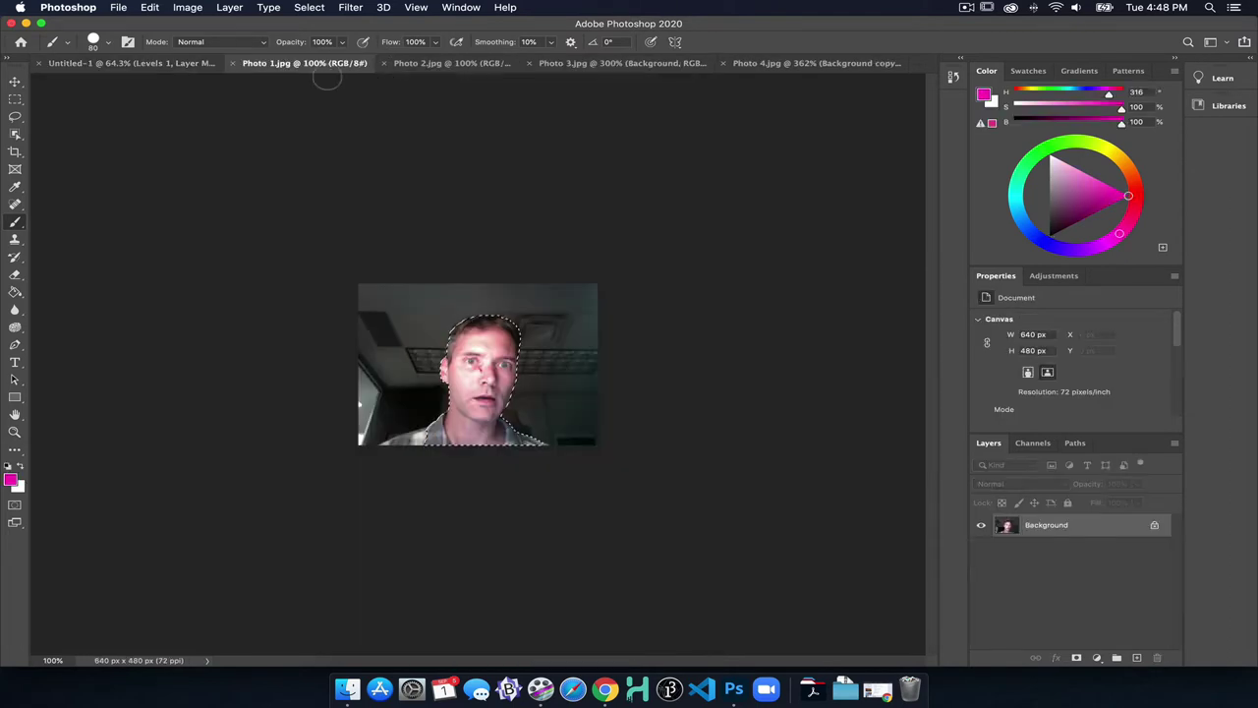
{"action": "key", "text": "super+d"}
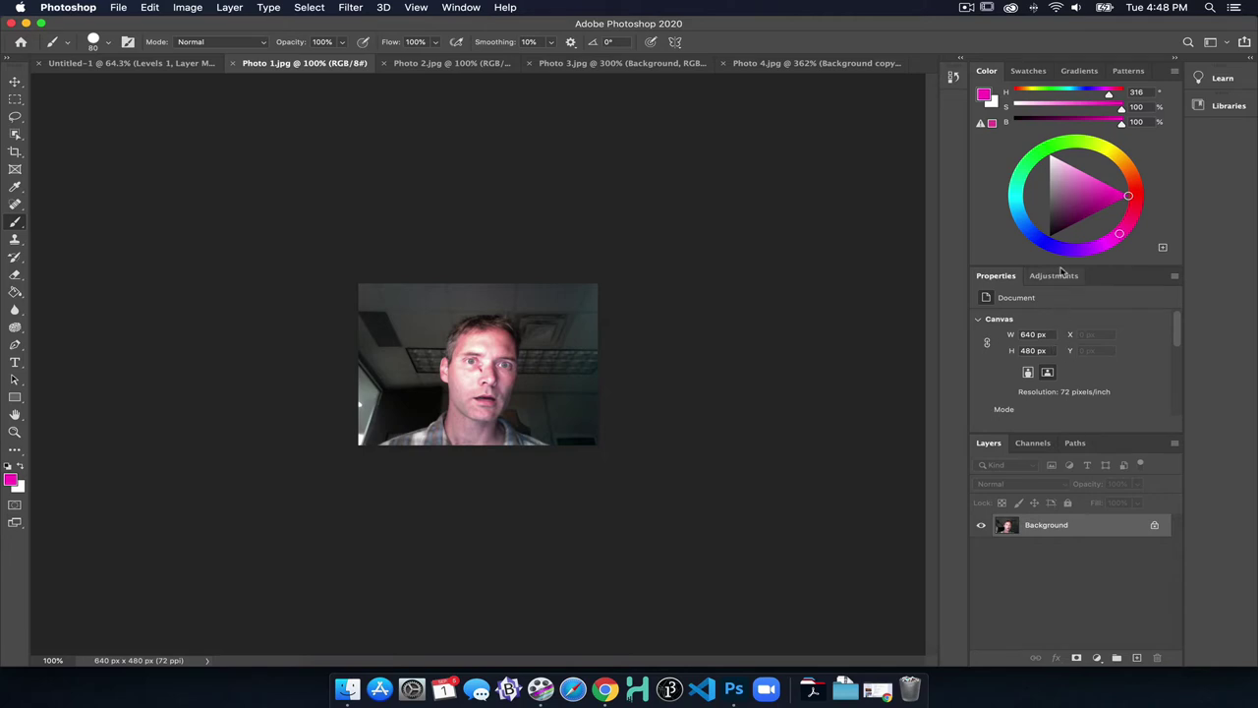
{"action": "left_click", "coordinate": [1059, 275]}
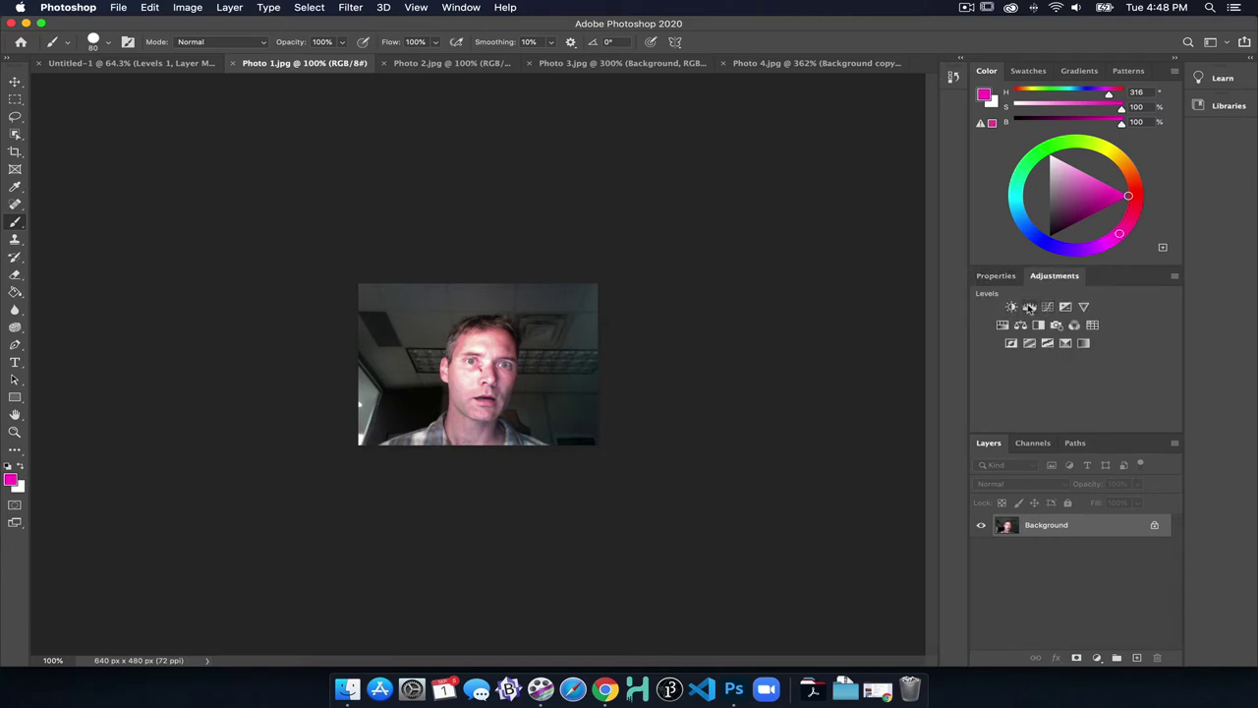
{"action": "left_click", "coordinate": [1028, 307]}
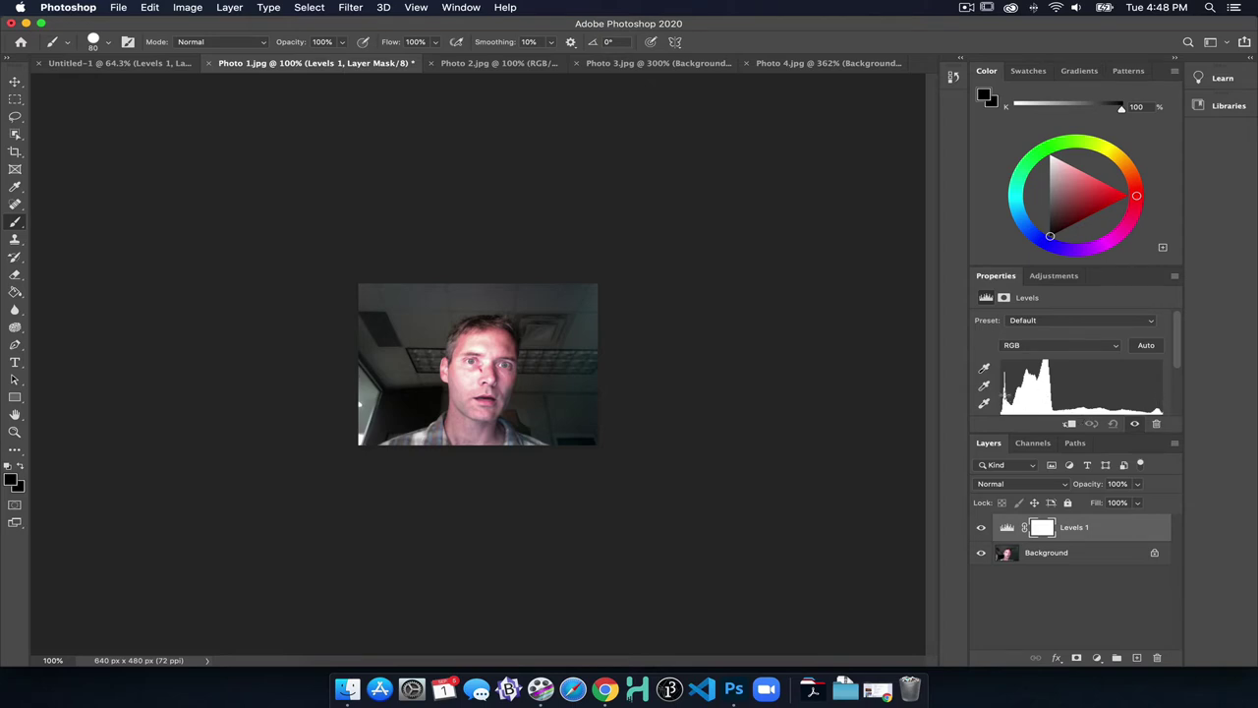
Experiment with the Levels sliders, then apply Auto to set inputs 11, 1.10 and 254
{"action": "scroll", "coordinate": [1012, 392], "scroll_direction": "down", "scroll_amount": 3}
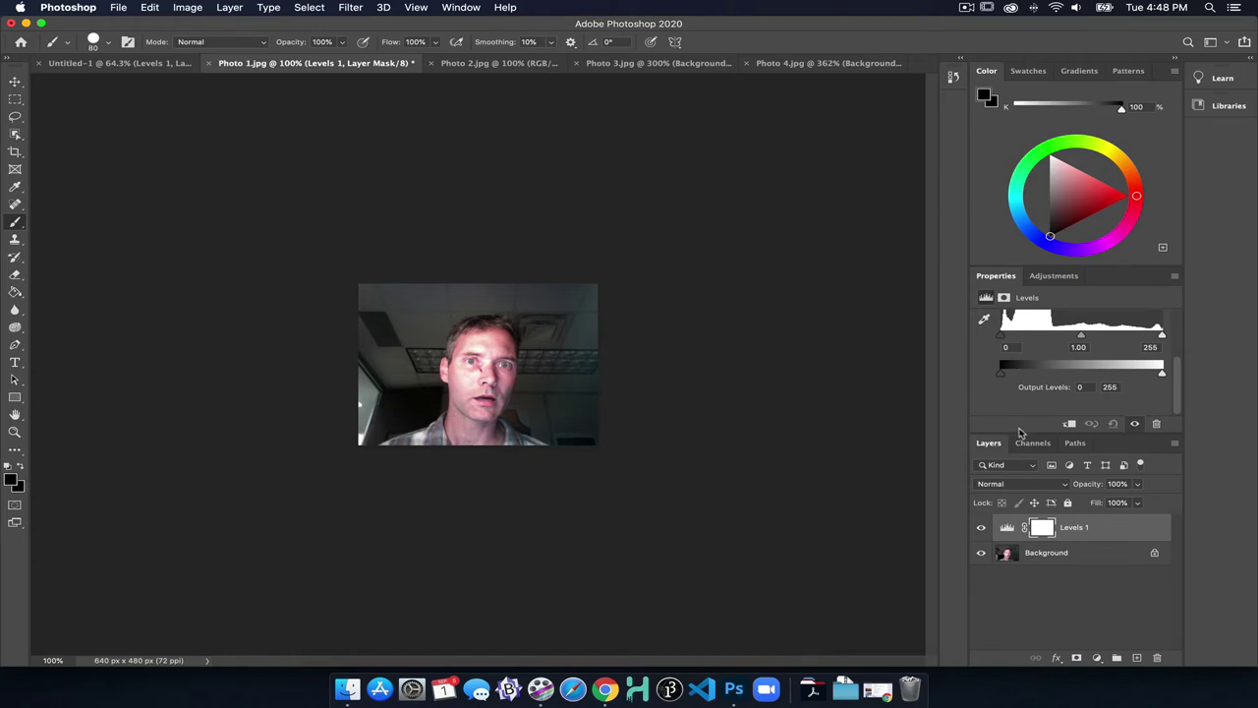
{"action": "left_click_drag", "start_coordinate": [1022, 431], "coordinate": [1018, 529]}
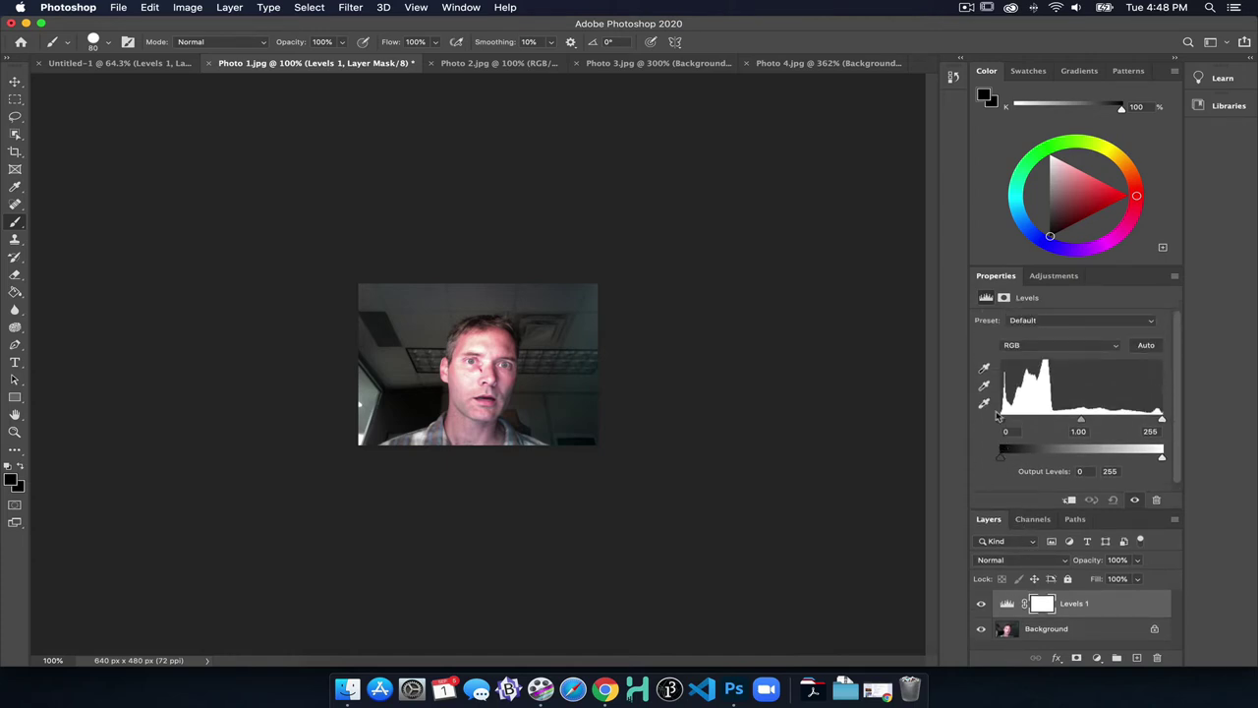
{"action": "left_click_drag", "start_coordinate": [1003, 421], "coordinate": [968, 422]}
{"action": "left_click_drag", "start_coordinate": [1081, 423], "coordinate": [1055, 422]}
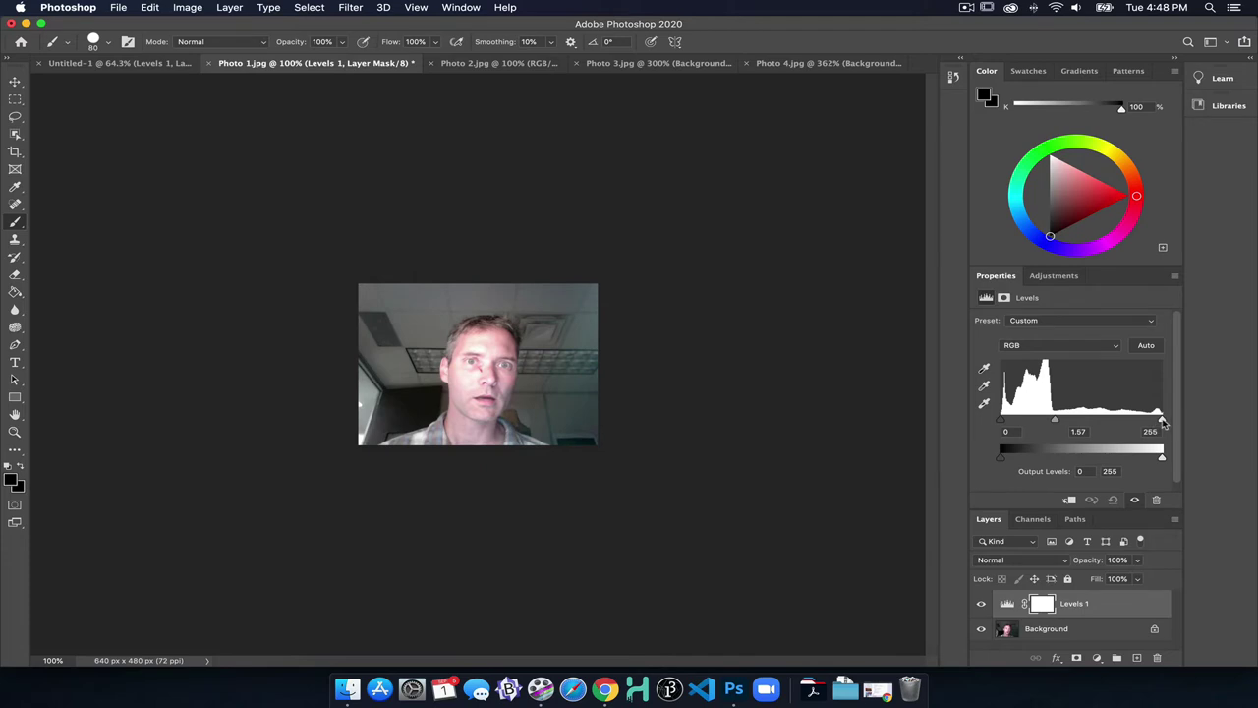
{"action": "left_click_drag", "start_coordinate": [1162, 420], "coordinate": [1226, 427]}
{"action": "left_click", "coordinate": [1146, 345]}
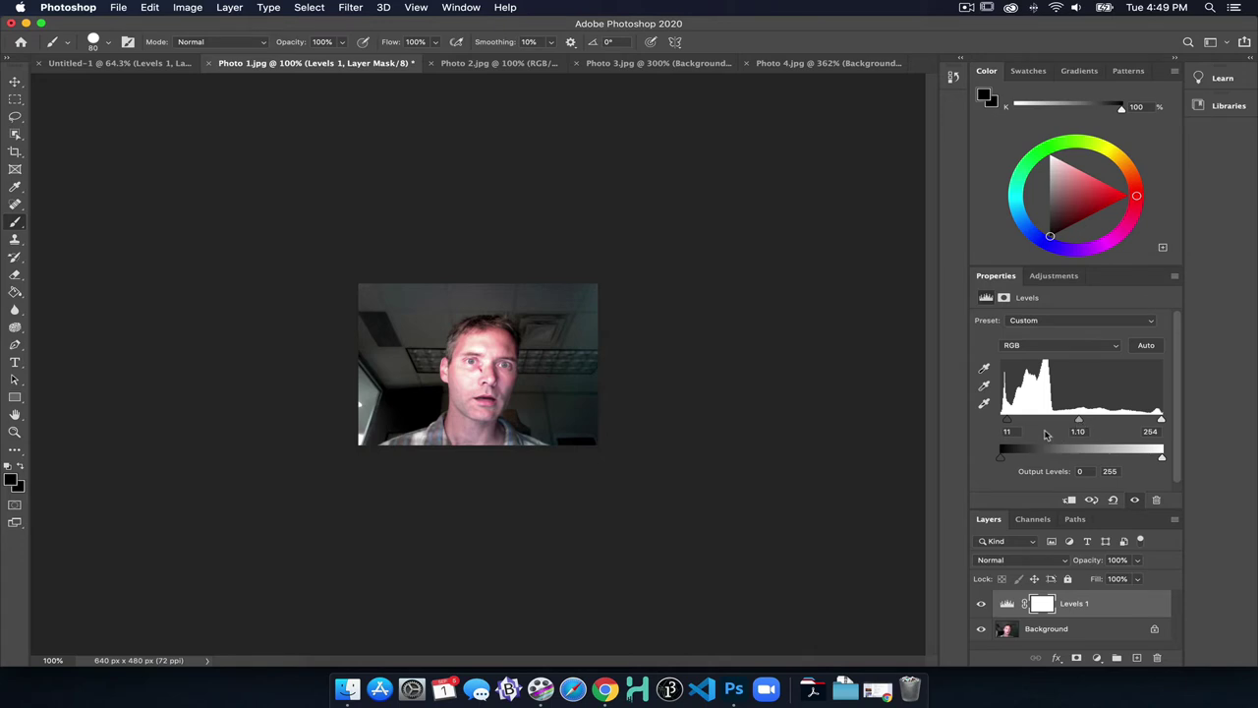
{"action": "left_click", "coordinate": [1034, 350]}
View the Red channel on its own in Channels, then restore full colour
{"action": "left_click", "coordinate": [1027, 519]}
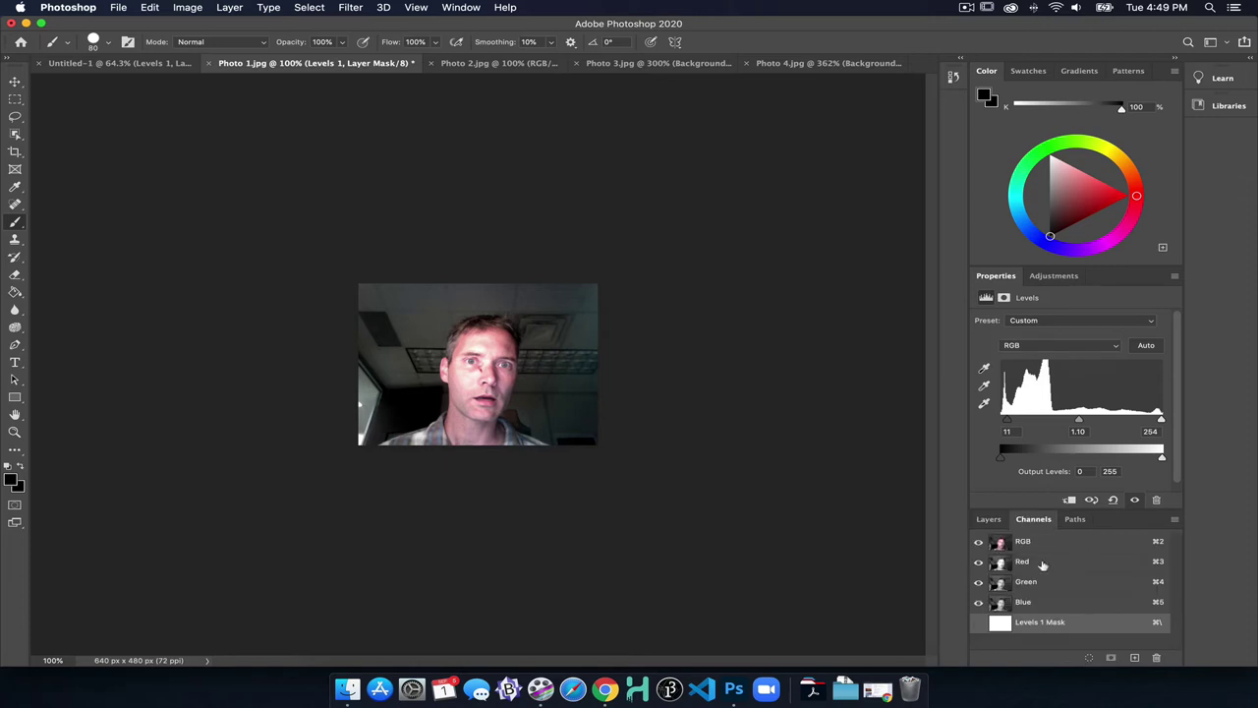
{"action": "left_click", "coordinate": [1042, 564]}
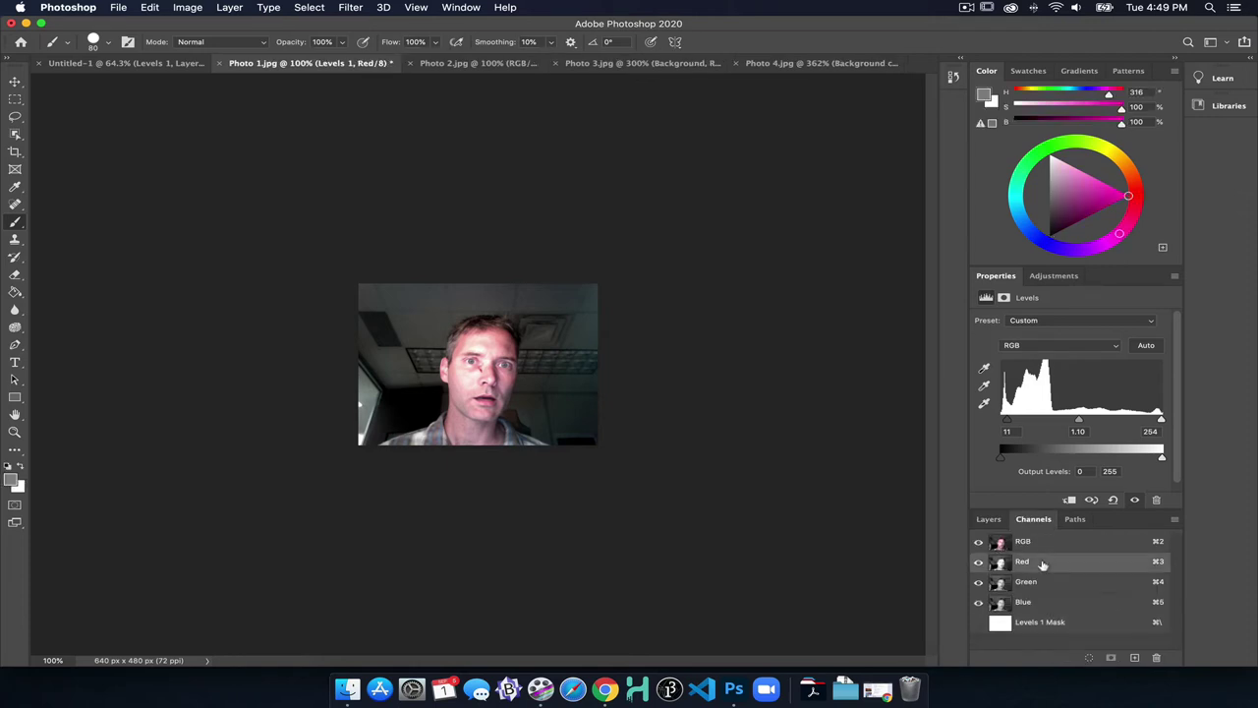
{"action": "left_click", "coordinate": [978, 581]}
{"action": "left_click", "coordinate": [978, 602]}
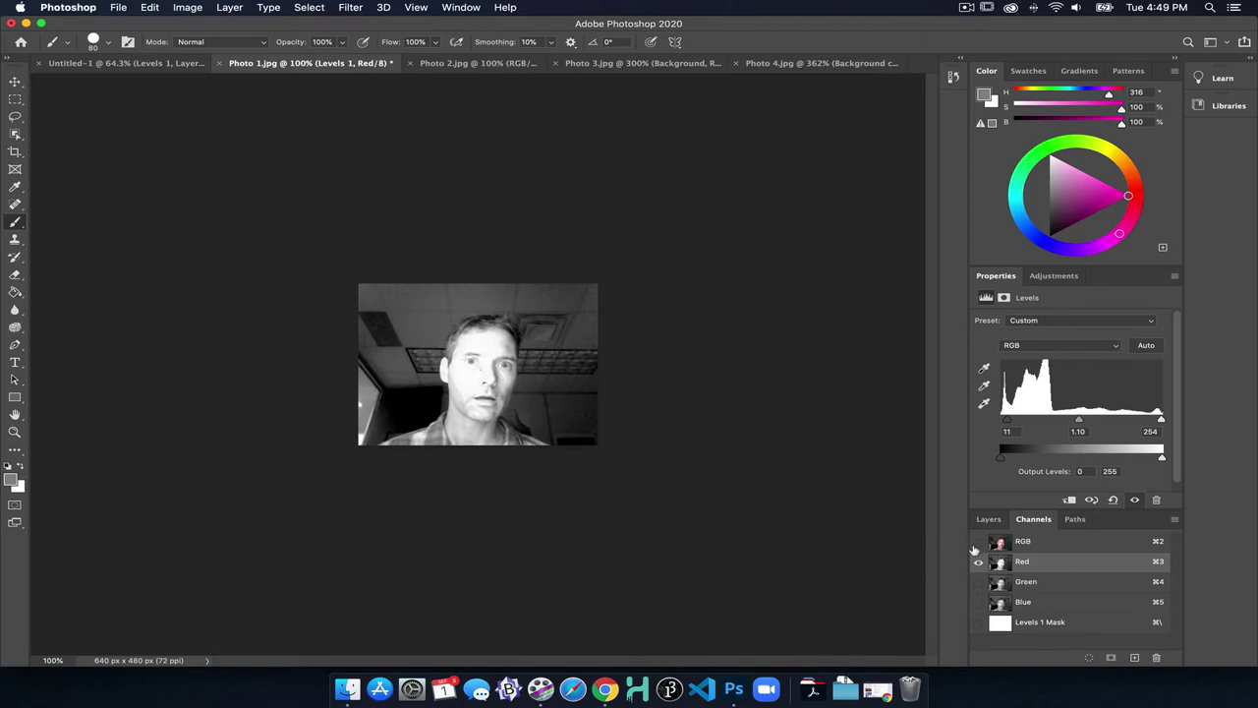
{"action": "left_click", "coordinate": [978, 582]}
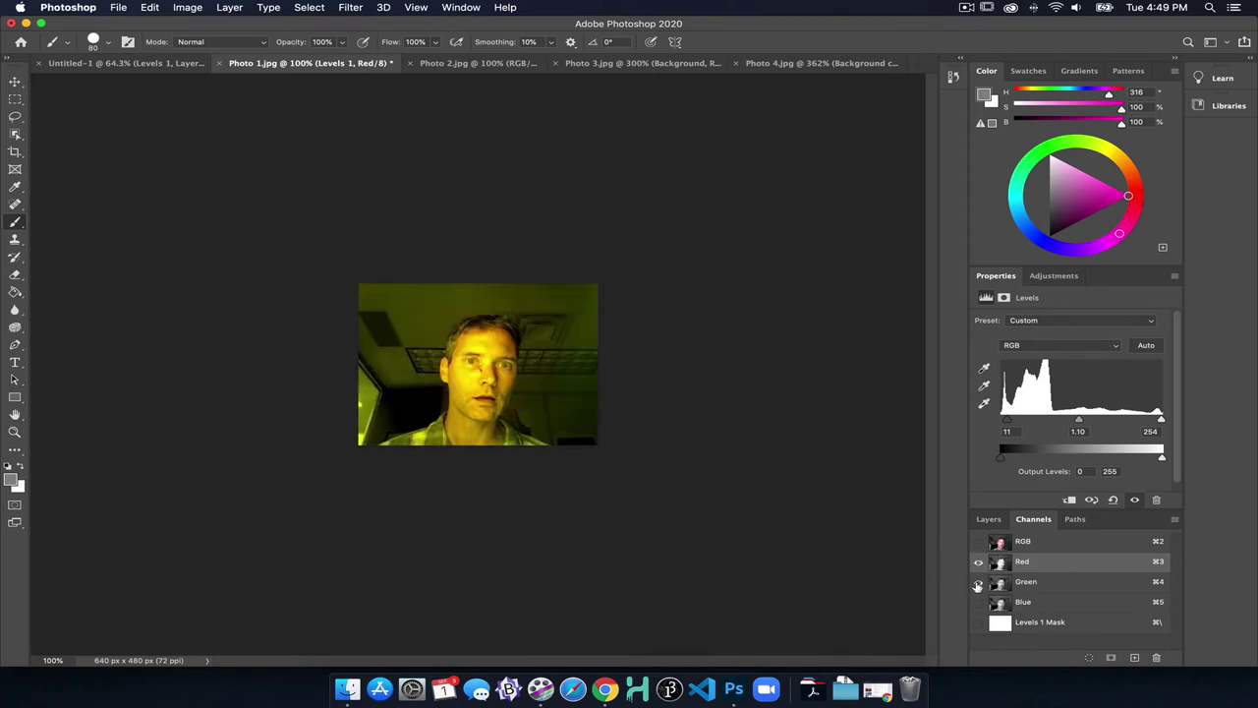
{"action": "left_click", "coordinate": [979, 602]}
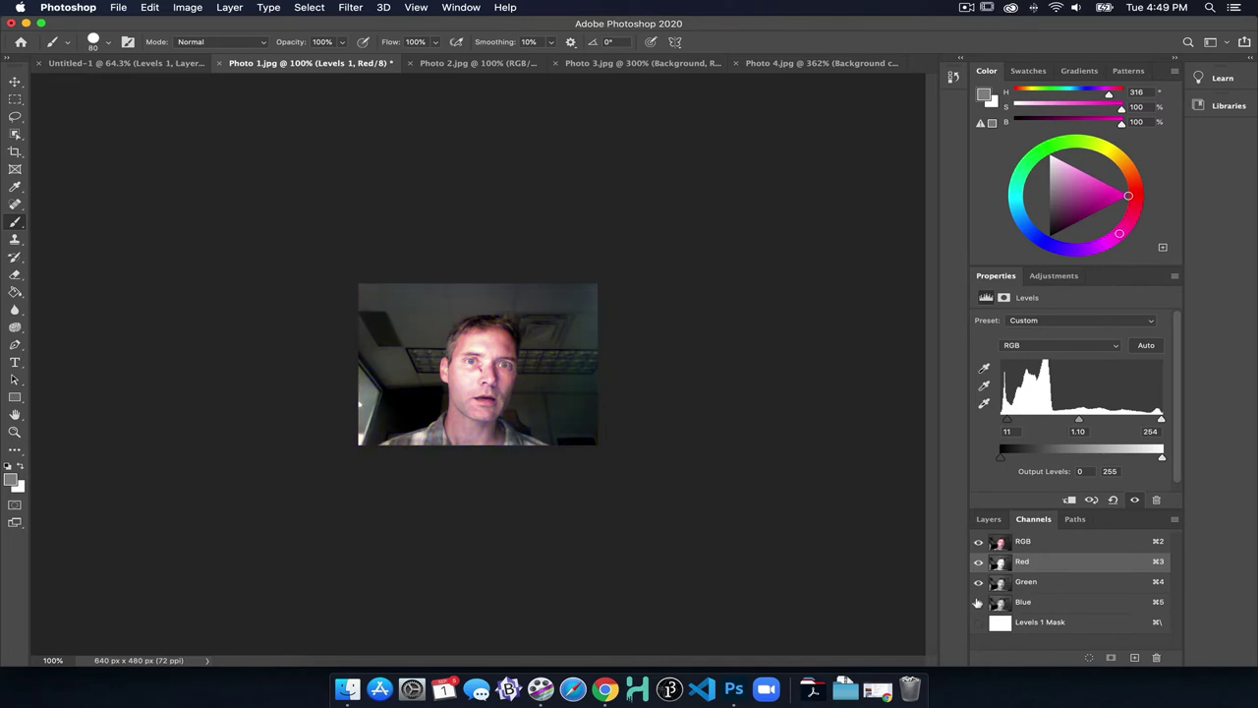
Isolate the Blue channel, toggle Green and Blue, then restore full colour and return to Layers
{"action": "left_click", "coordinate": [978, 582]}
{"action": "left_click", "coordinate": [978, 561]}
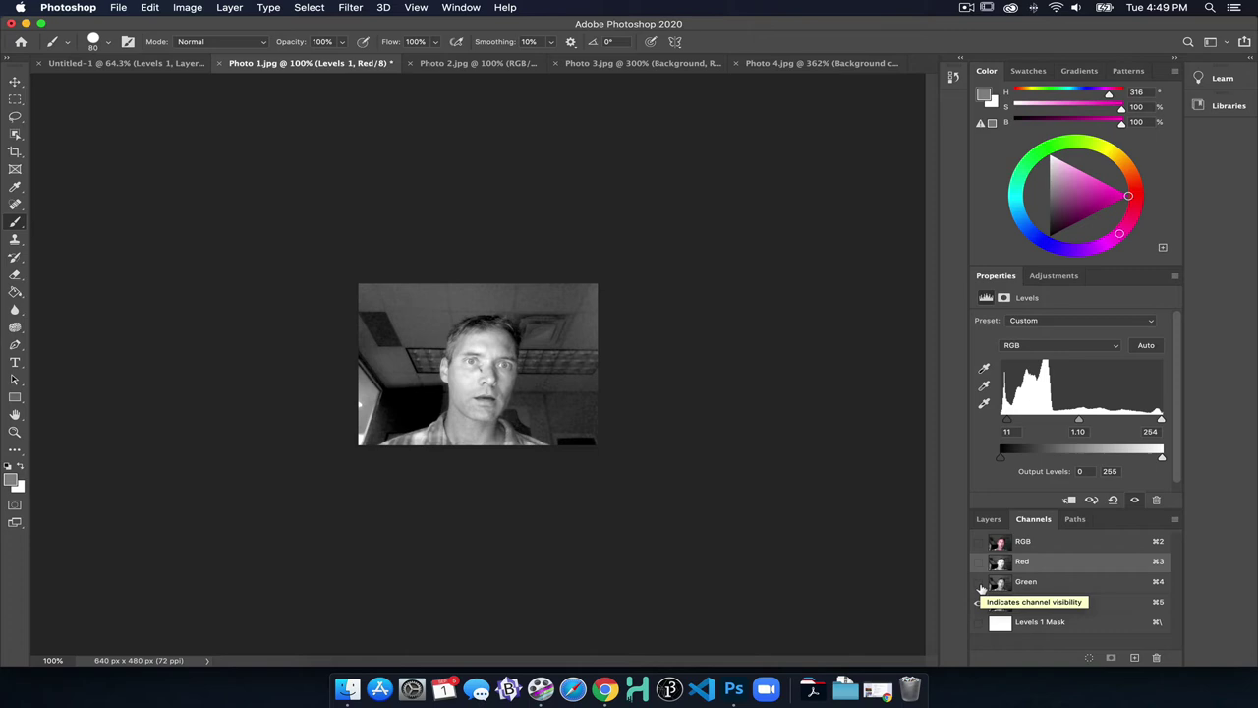
{"action": "left_click", "coordinate": [980, 586]}
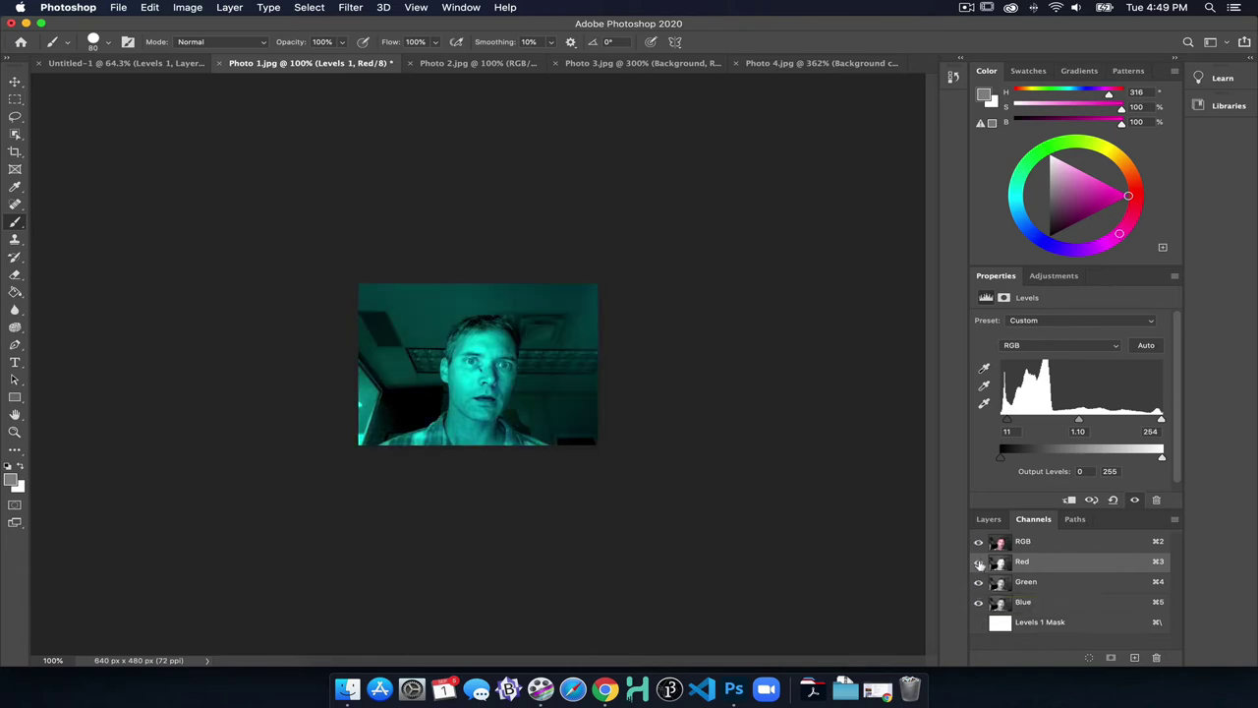
{"action": "left_click", "coordinate": [979, 563]}
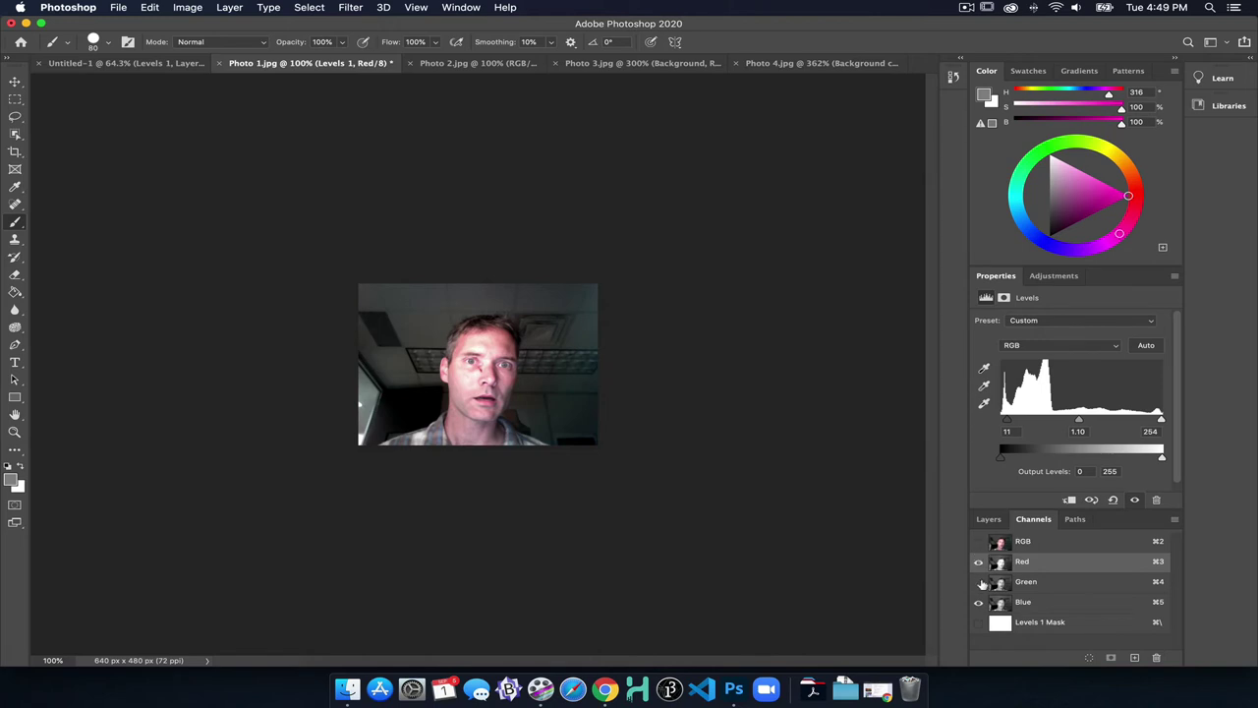
{"action": "left_click", "coordinate": [980, 583]}
{"action": "left_click", "coordinate": [980, 583]}
{"action": "left_click", "coordinate": [979, 602]}
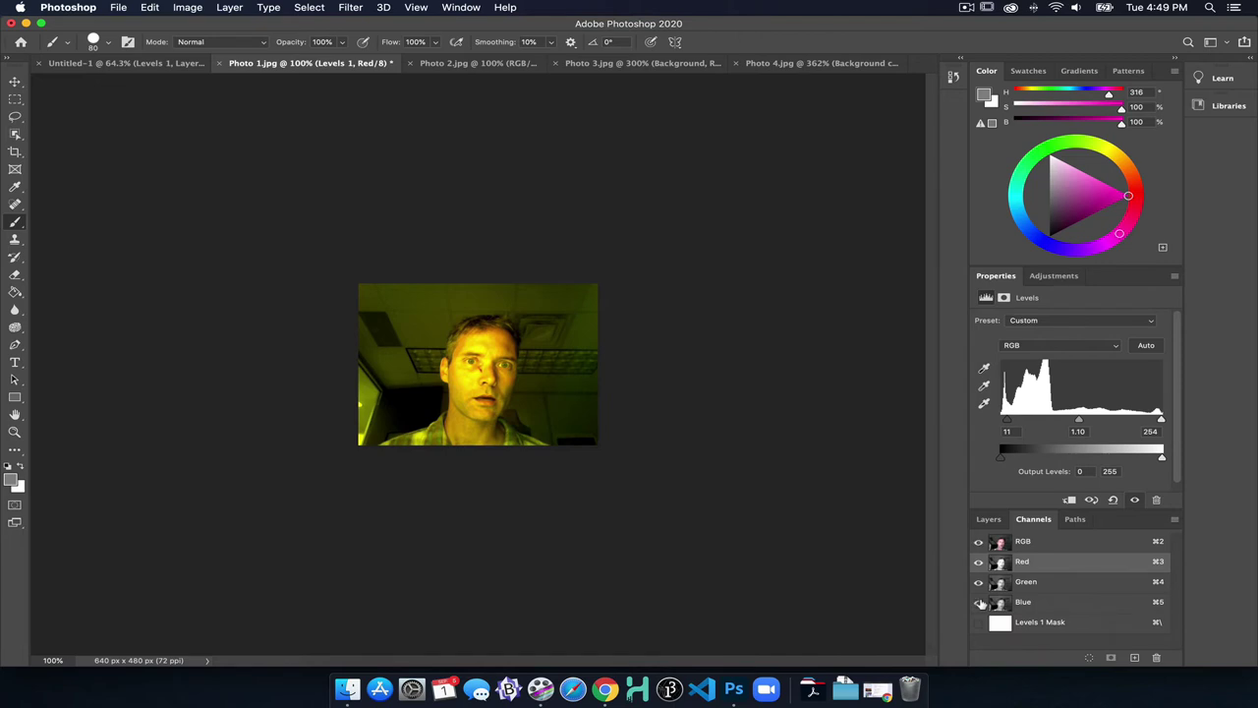
{"action": "left_click", "coordinate": [979, 602]}
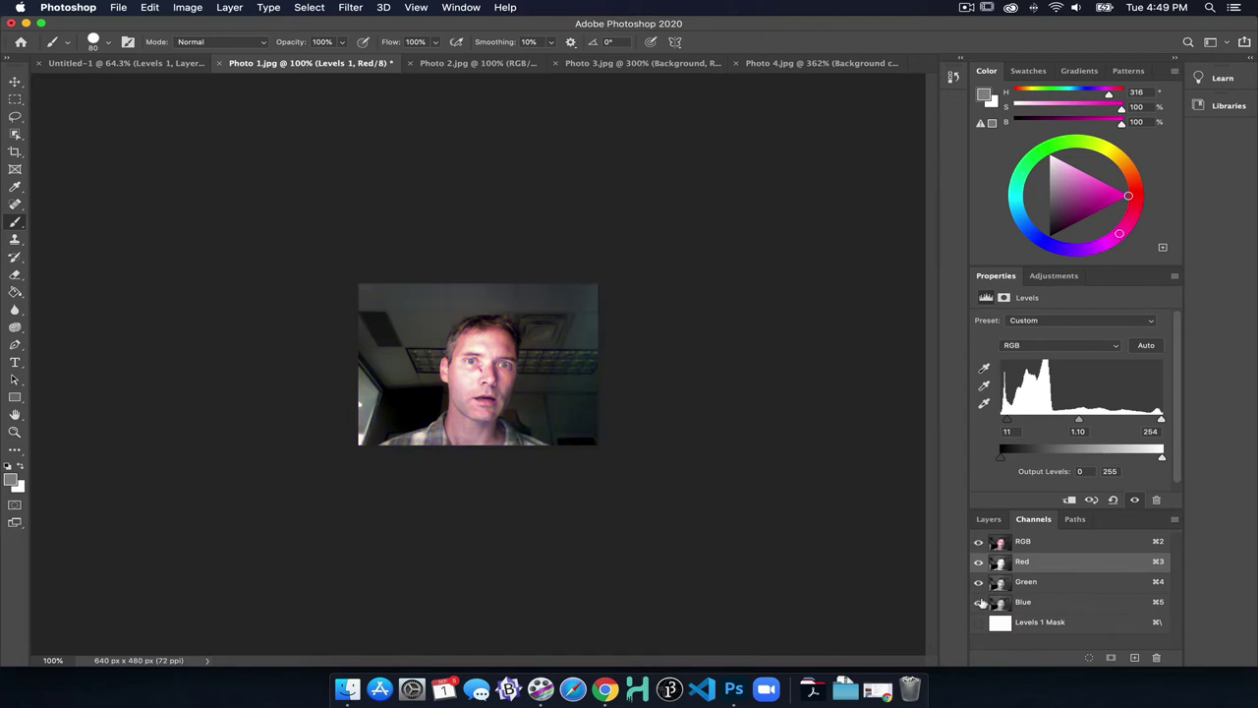
{"action": "left_click", "coordinate": [989, 519]}
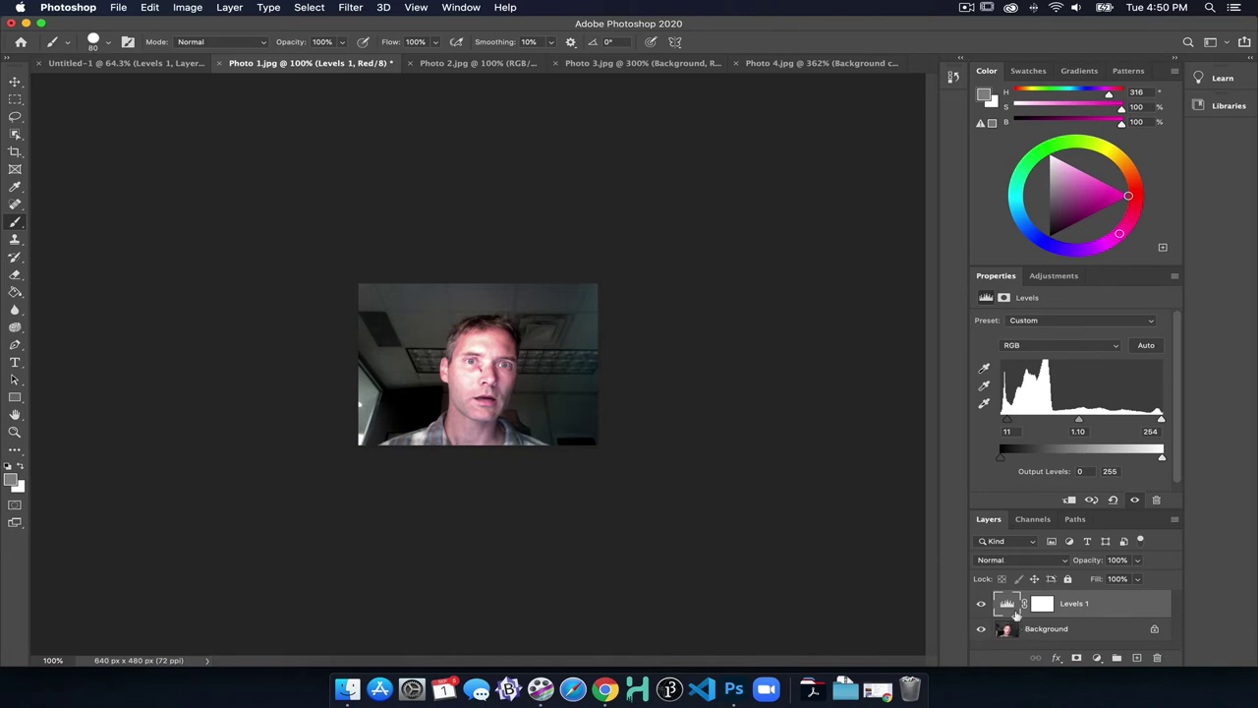
Toggle Levels 1's visibility, leaving it hidden
{"action": "left_click", "coordinate": [981, 604]}
{"action": "left_click", "coordinate": [981, 605]}
{"action": "left_click", "coordinate": [981, 605]}
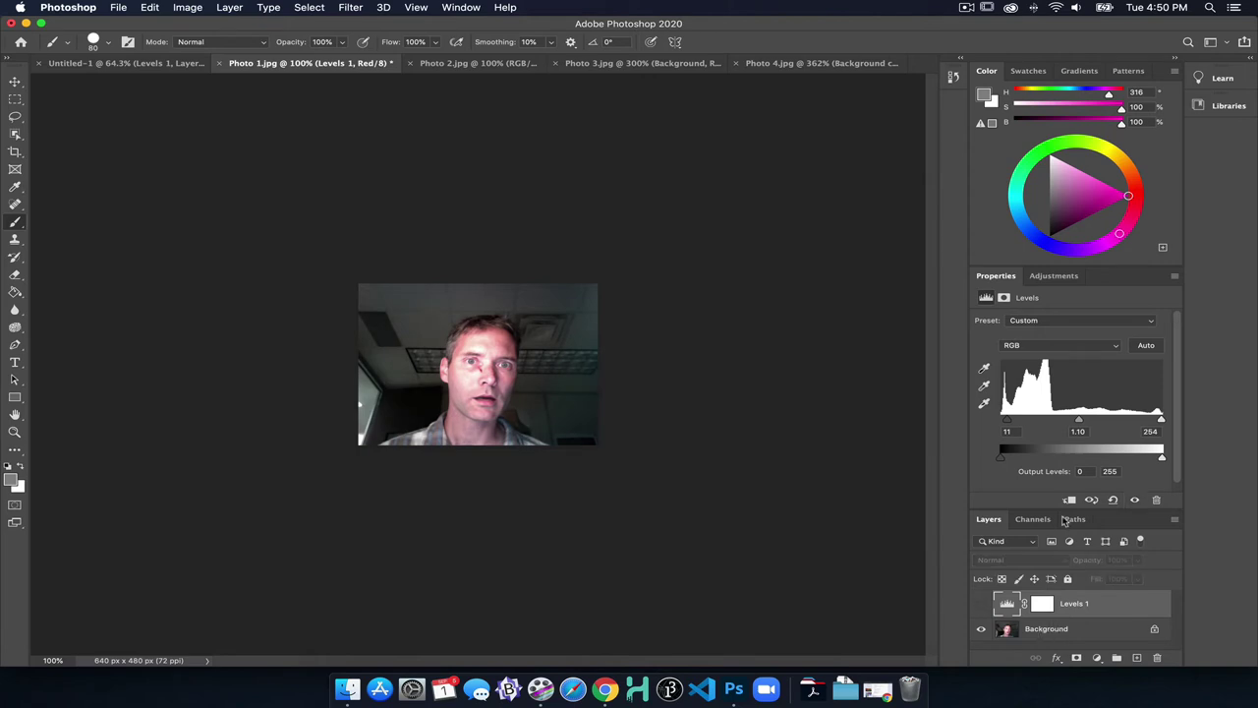
Add a Curves adjustment layer and bend its curve into a wave, solarizing the photo
{"action": "left_click", "coordinate": [1052, 276]}
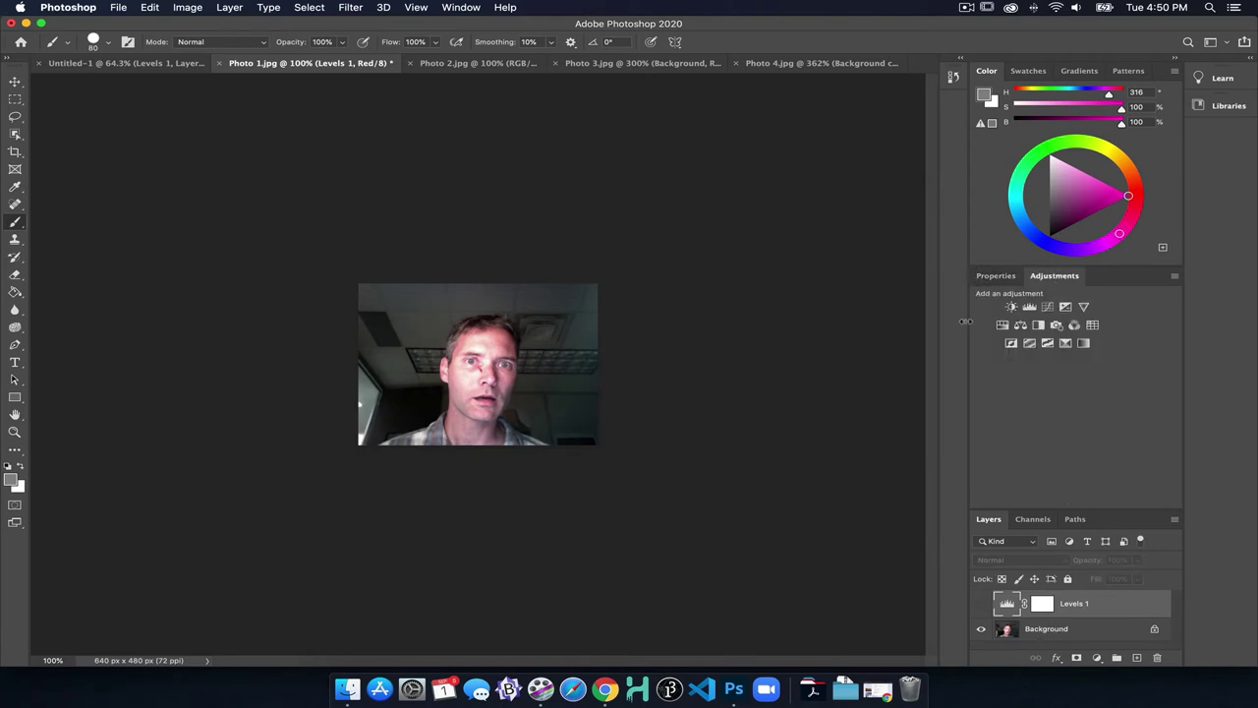
{"action": "left_click", "coordinate": [1047, 308]}
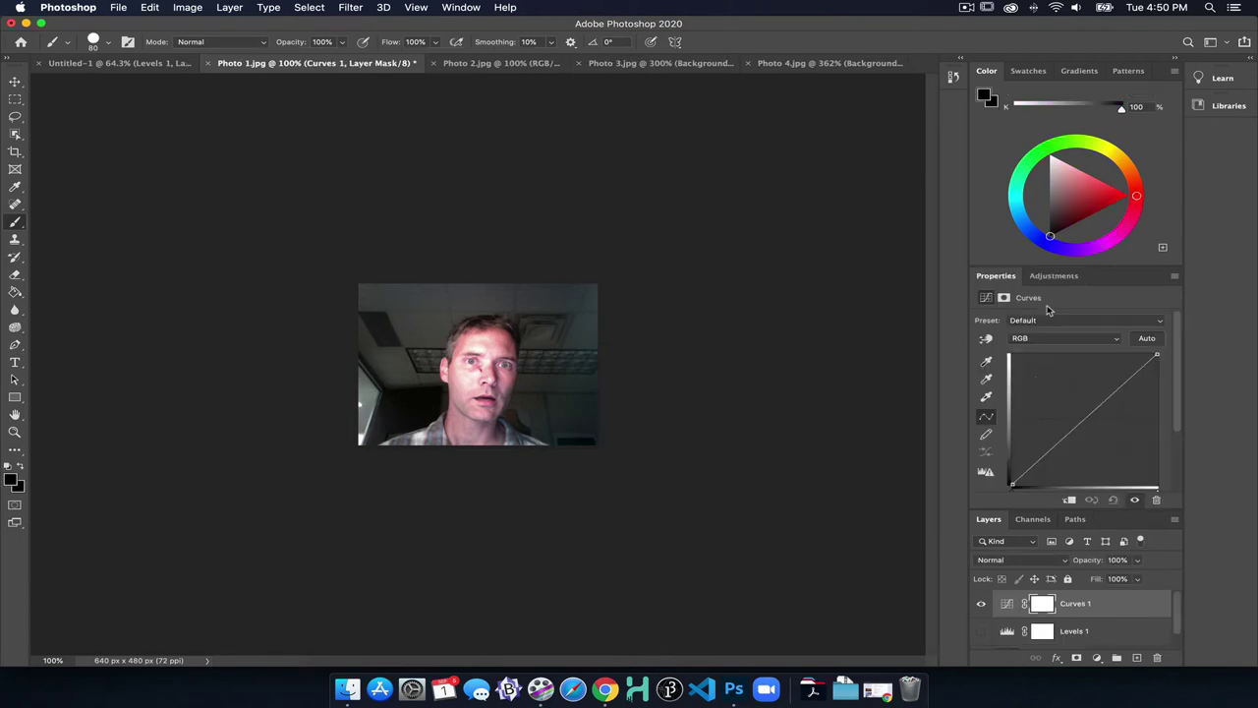
{"action": "left_click_drag", "start_coordinate": [1048, 445], "coordinate": [1103, 465]}
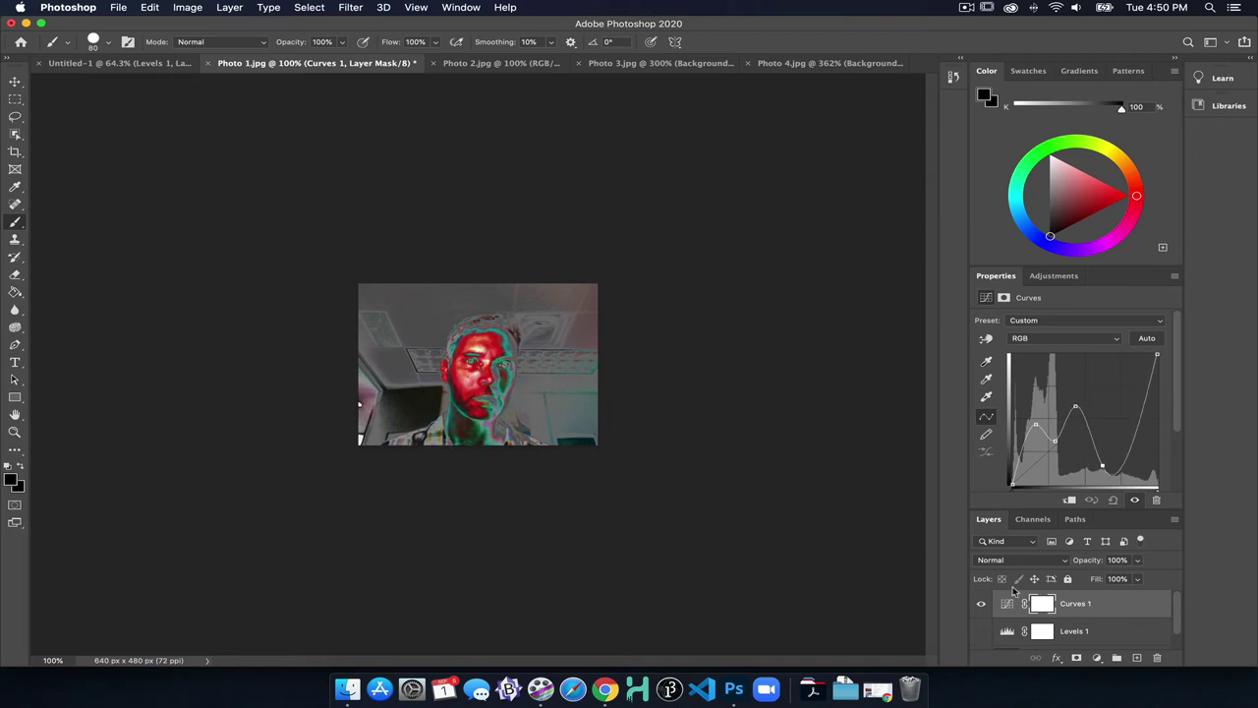
{"action": "left_click_drag", "start_coordinate": [1040, 604], "coordinate": [1051, 601]}
{"action": "scroll", "coordinate": [1062, 506], "scroll_direction": "down", "scroll_amount": 1}
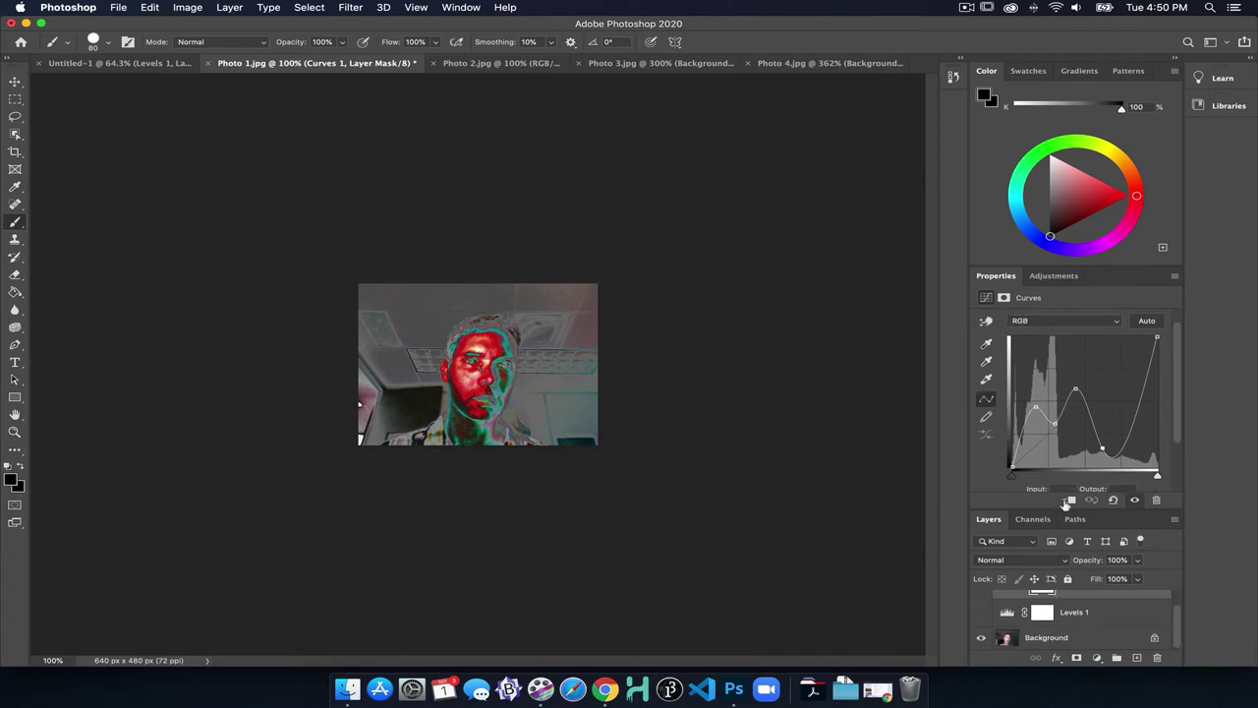
{"action": "left_click_drag", "start_coordinate": [1045, 508], "coordinate": [1046, 432]}
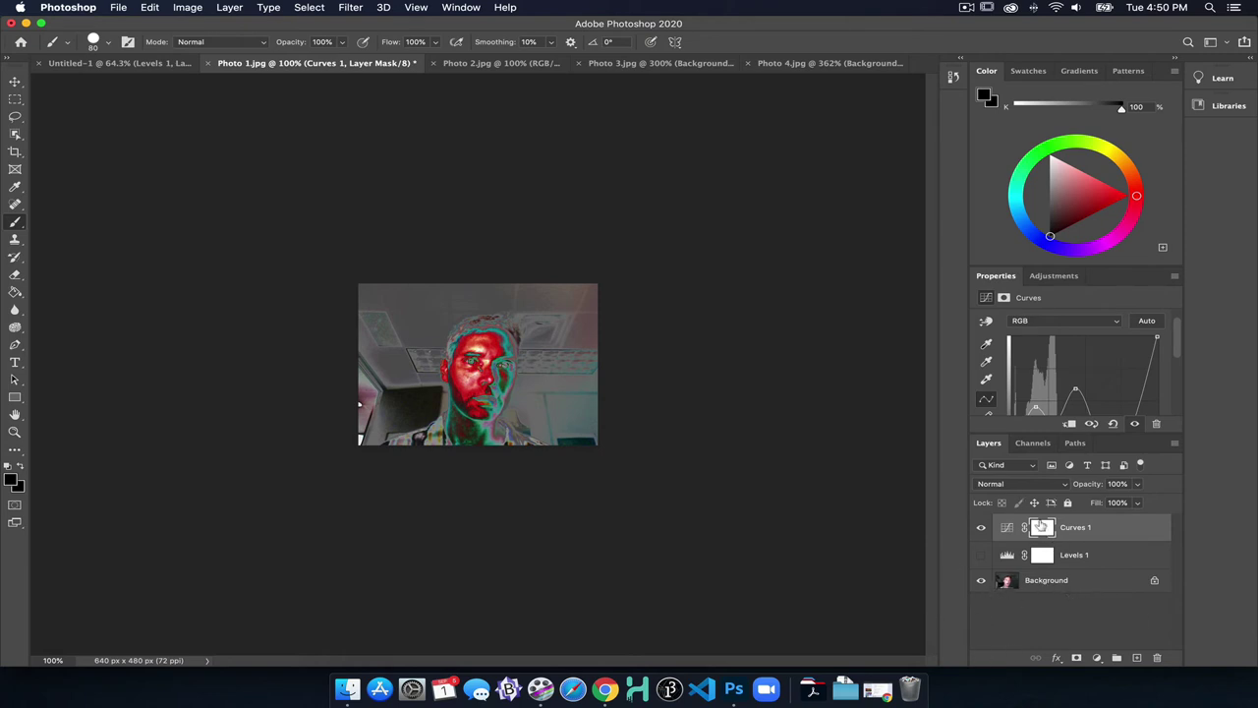
Undo a brush stroke on the Curves 1 mask to keep it white, then select all
{"action": "left_click", "coordinate": [1040, 527]}
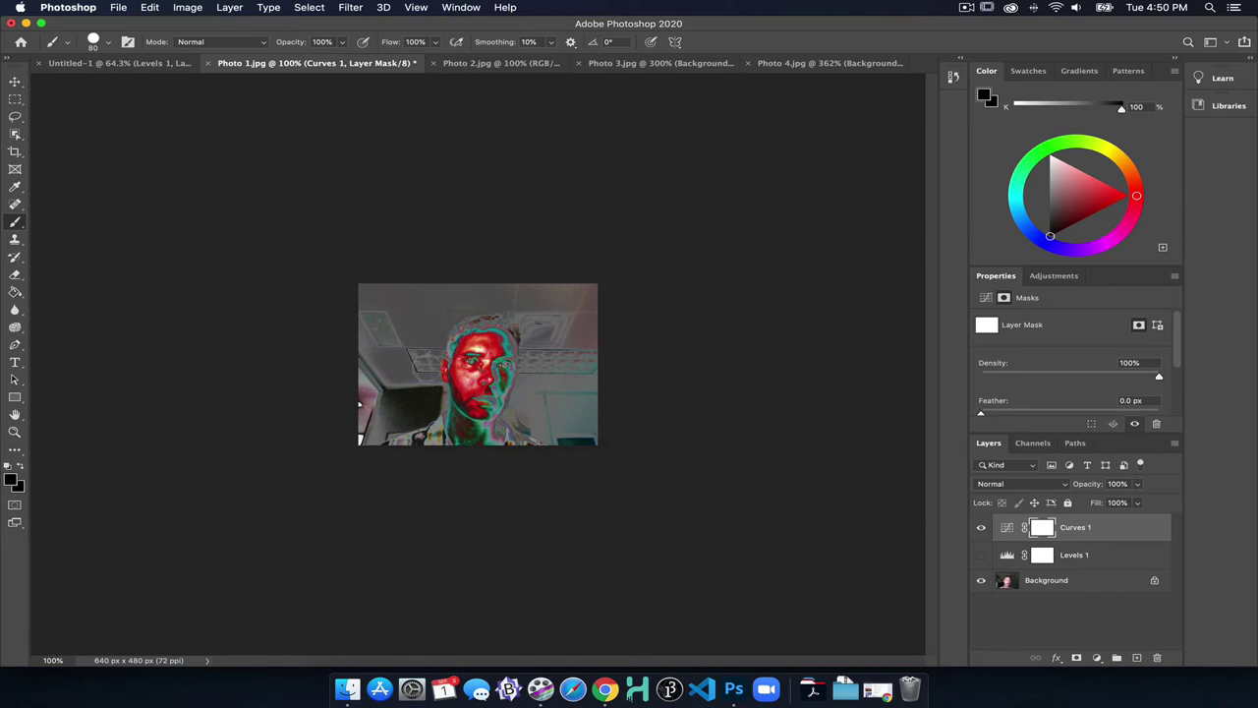
{"action": "mouse_move", "coordinate": [425, 366]}
{"action": "left_mouse_down"}
{"action": "mouse_move", "coordinate": [429, 391]}
{"action": "mouse_move", "coordinate": [441, 373]}
{"action": "mouse_move", "coordinate": [543, 374]}
{"action": "left_mouse_up"}
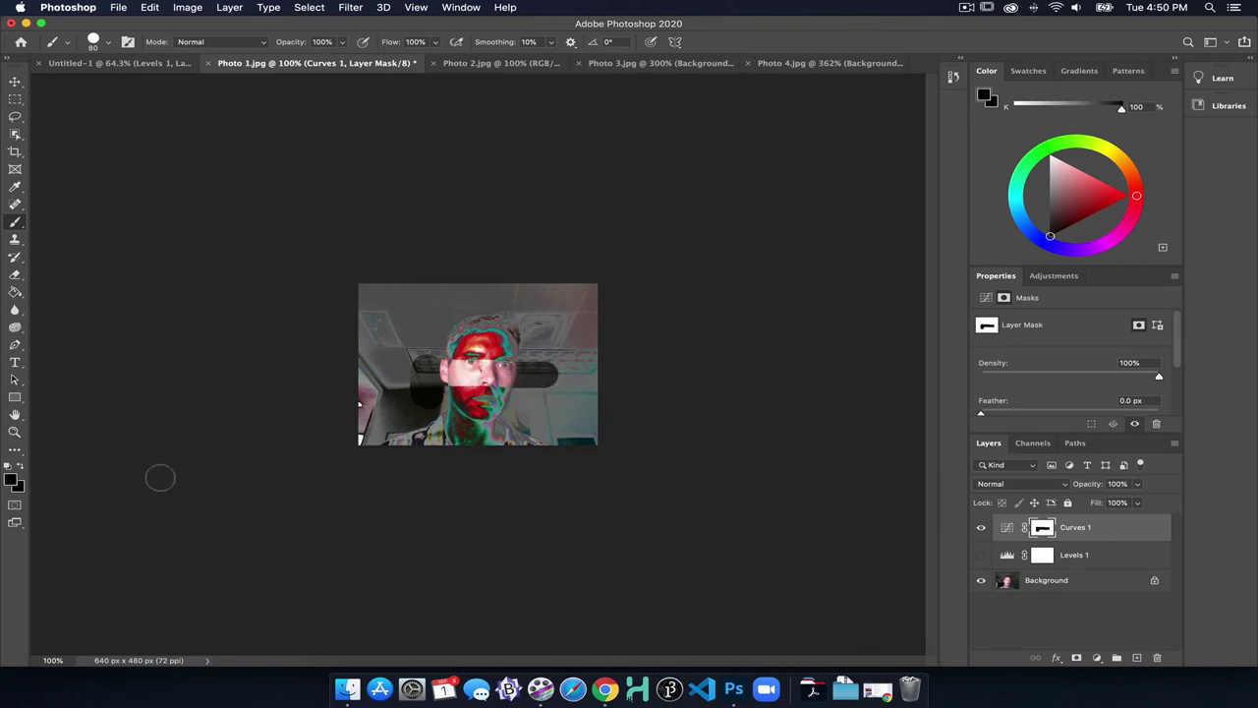
{"action": "key", "text": "super+z"}
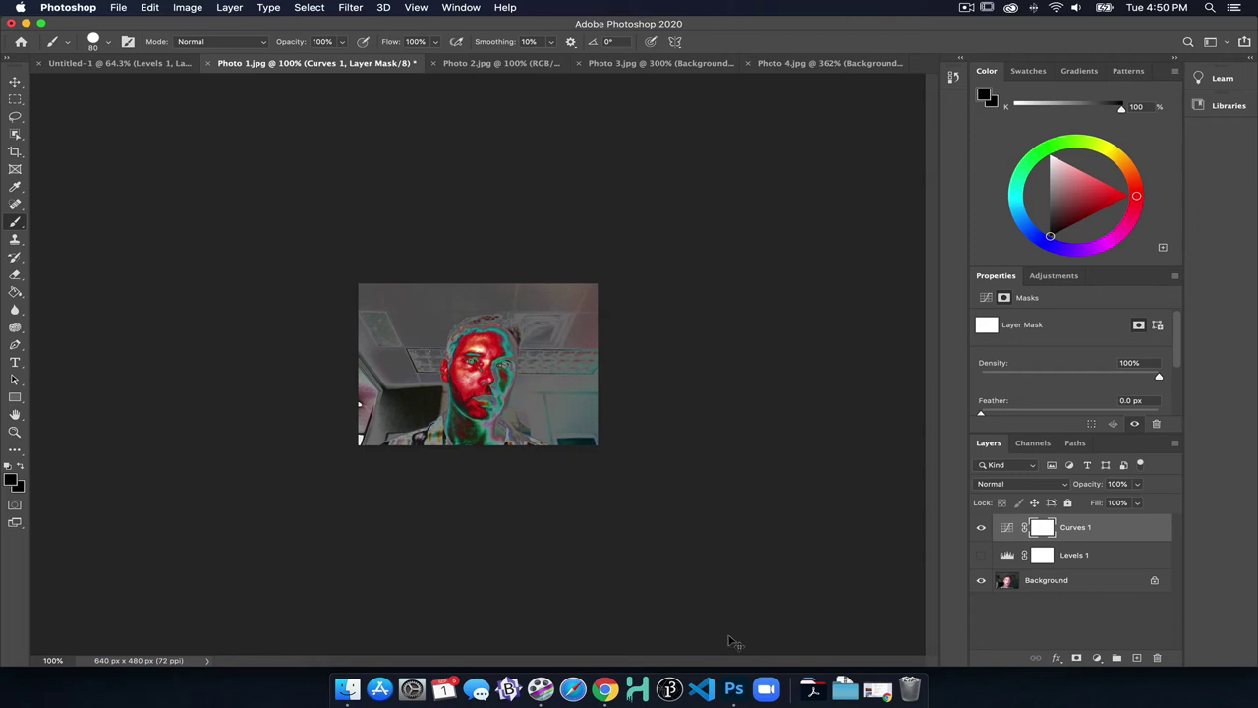
{"action": "key", "text": "super+a"}
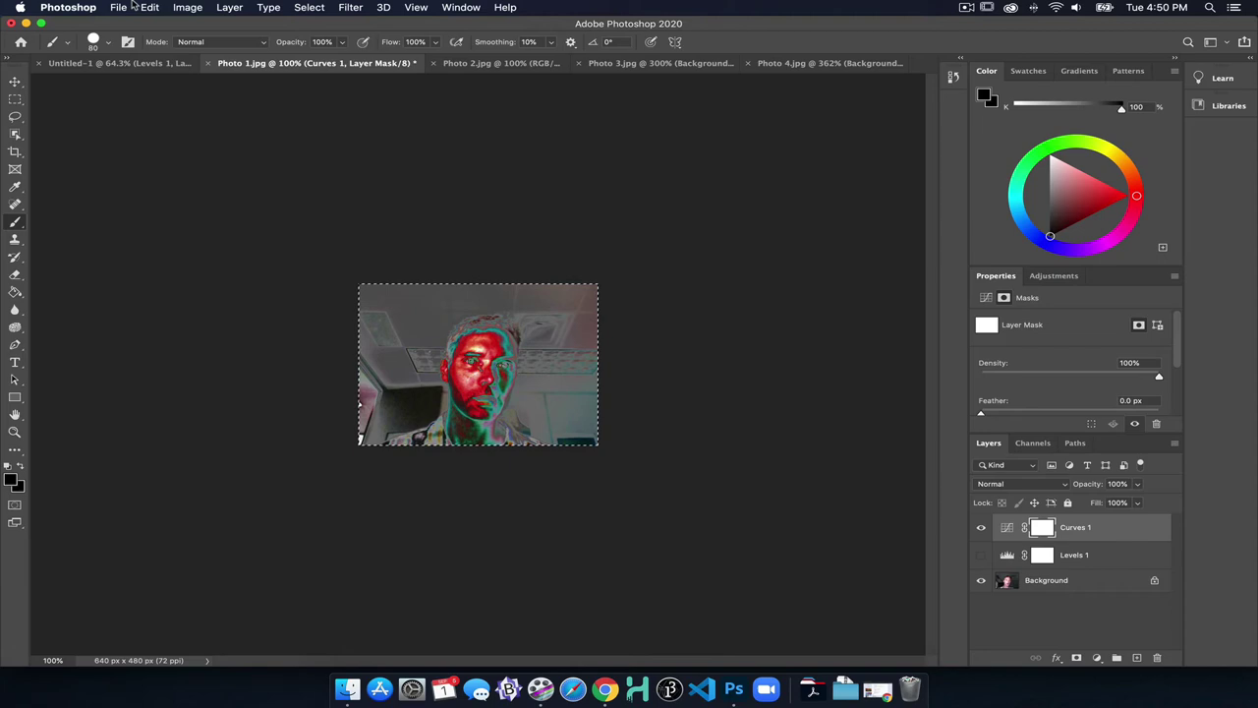
Copy Merged the visible image and paste it as a new Layer 1
{"action": "left_click", "coordinate": [149, 7]}
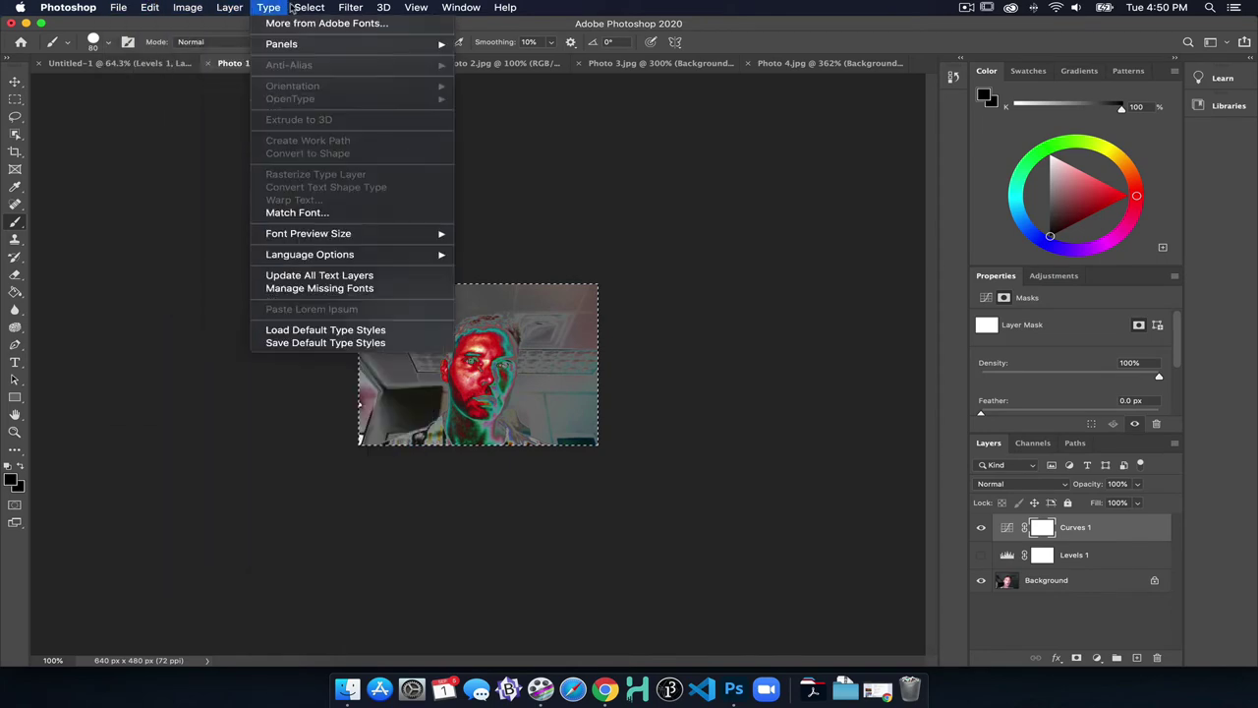
{"action": "mouse_move", "coordinate": [309, 8]}
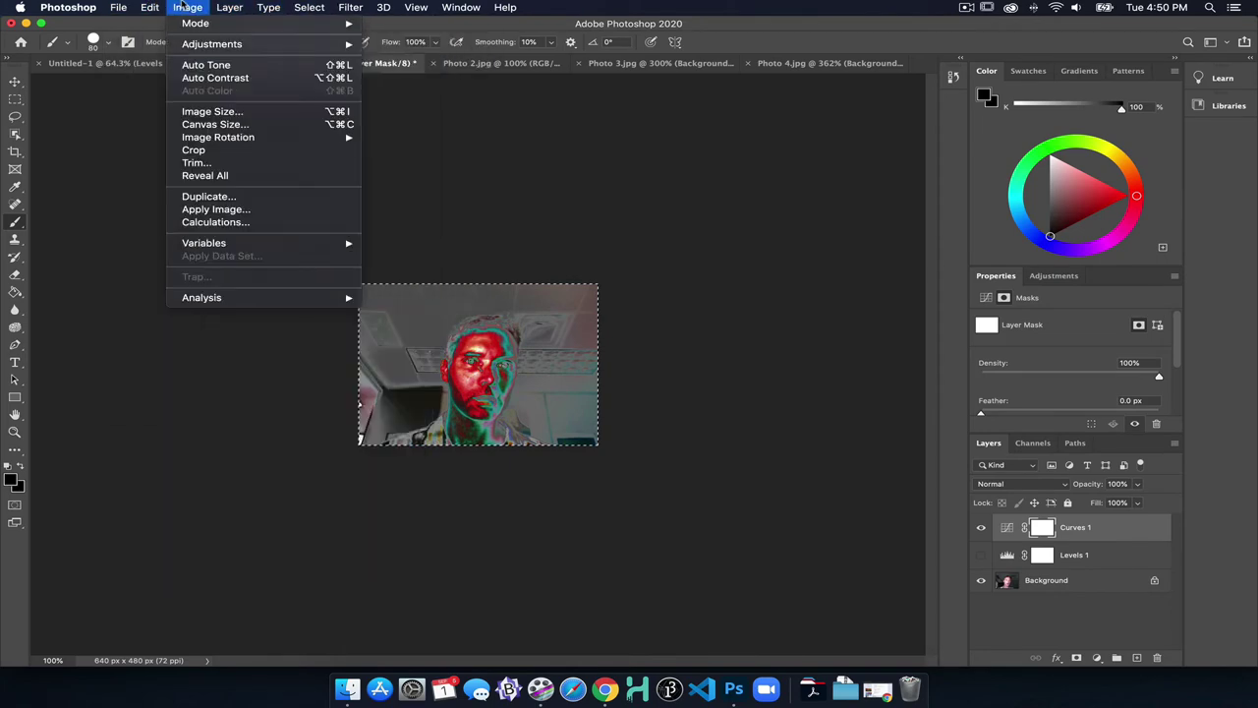
{"action": "mouse_move", "coordinate": [150, 8]}
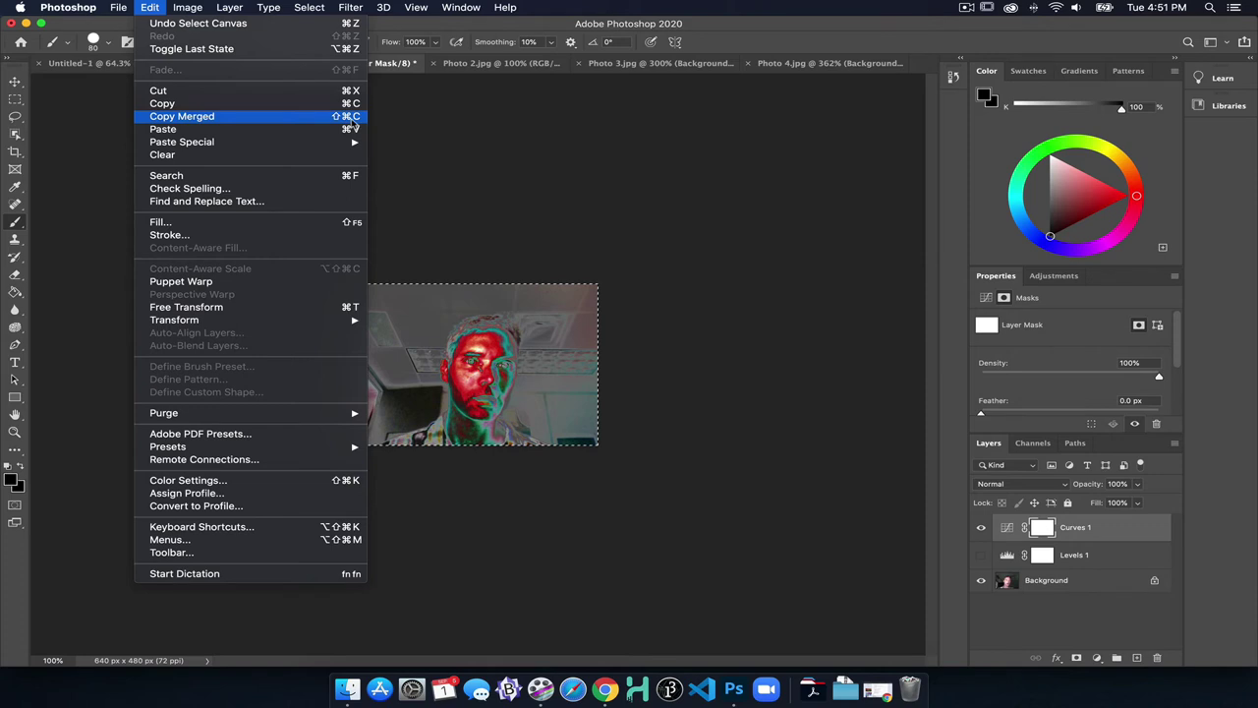
{"action": "left_click", "coordinate": [352, 119]}
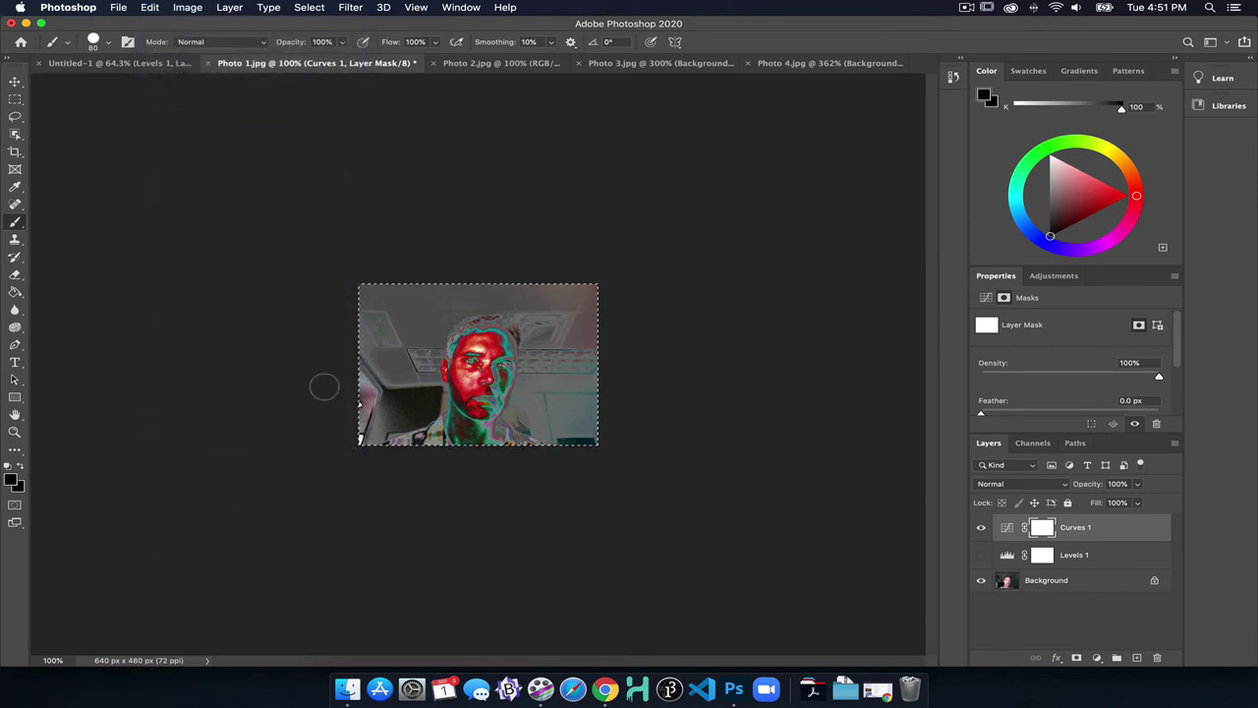
{"action": "key", "text": "super+v"}
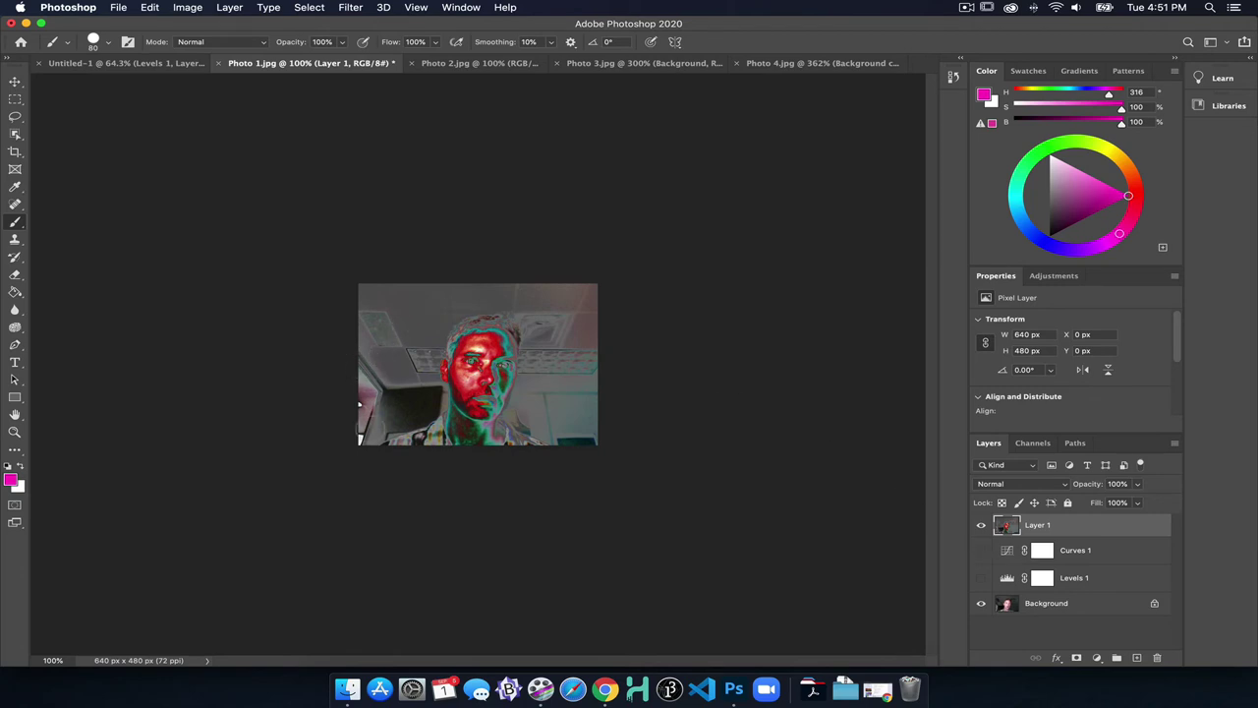
{"action": "left_click", "coordinate": [1008, 484]}
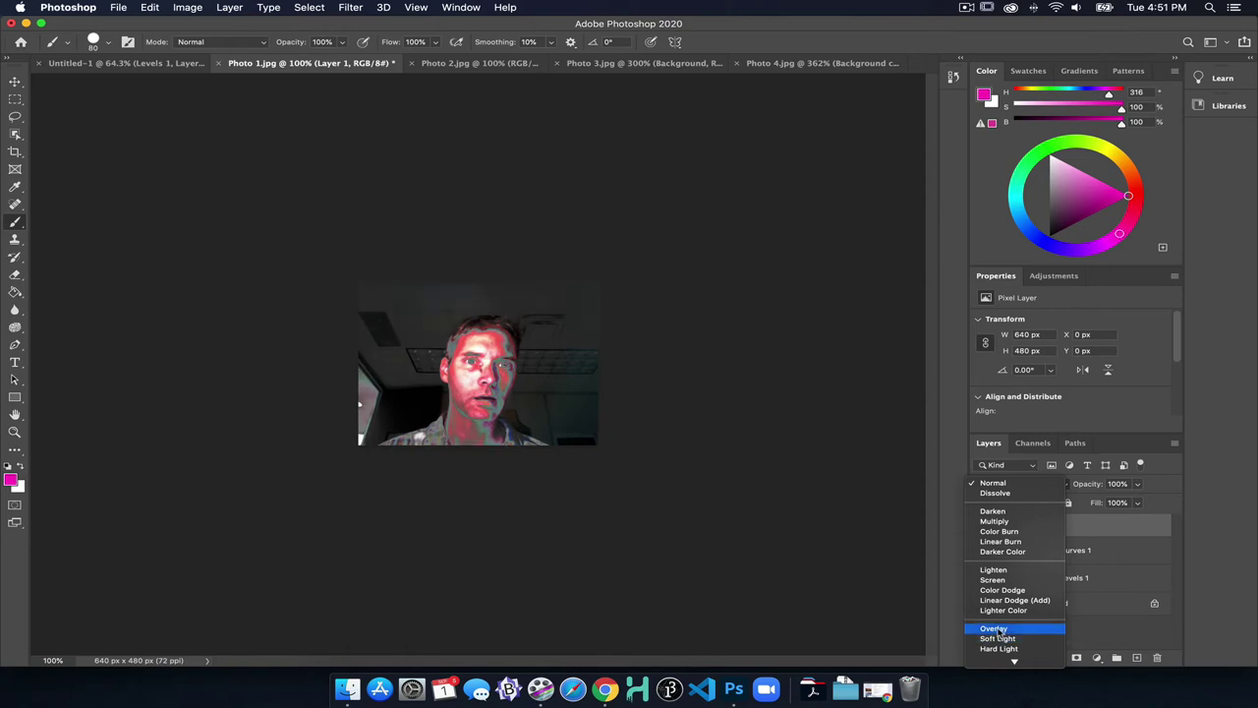
Set Layer 1 to Multiply at 80% opacity and mask out the background
{"action": "left_click", "coordinate": [992, 521]}
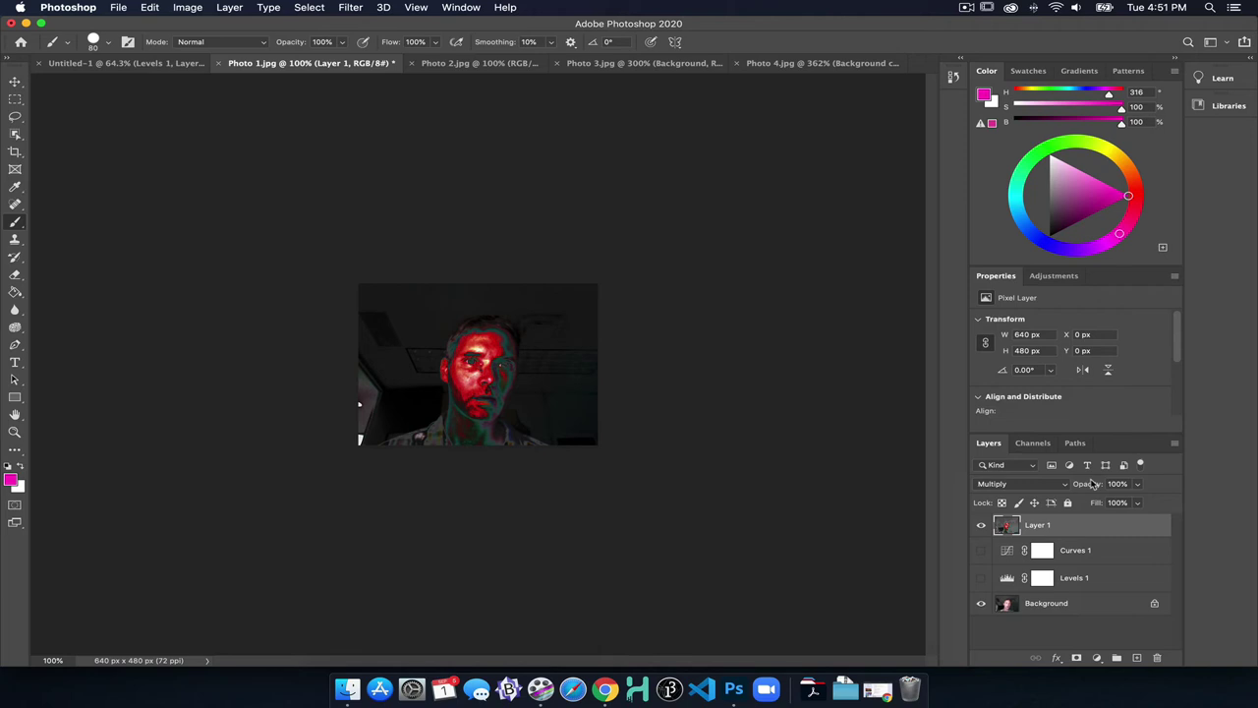
{"action": "mouse_move", "coordinate": [1091, 485]}
{"action": "left_mouse_down"}
{"action": "mouse_move", "coordinate": [1062, 488]}
{"action": "mouse_move", "coordinate": [1089, 485]}
{"action": "mouse_move", "coordinate": [1075, 485]}
{"action": "left_mouse_up"}
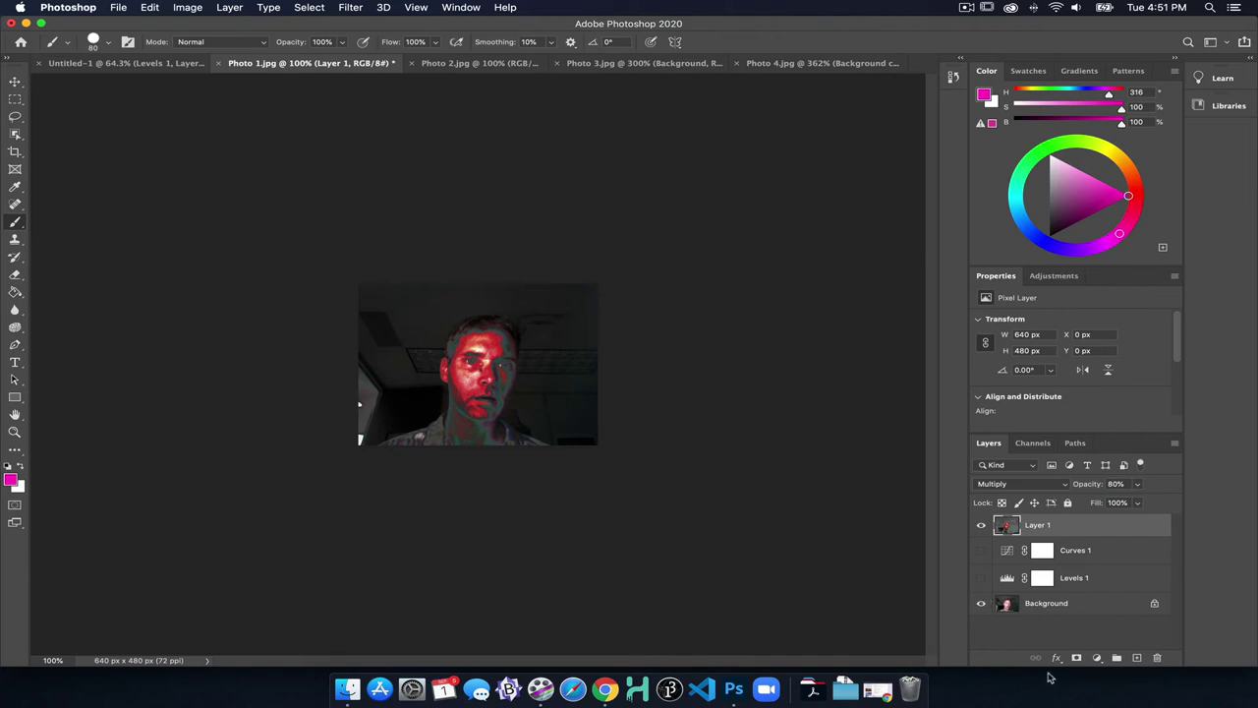
{"action": "left_click", "coordinate": [1076, 657]}
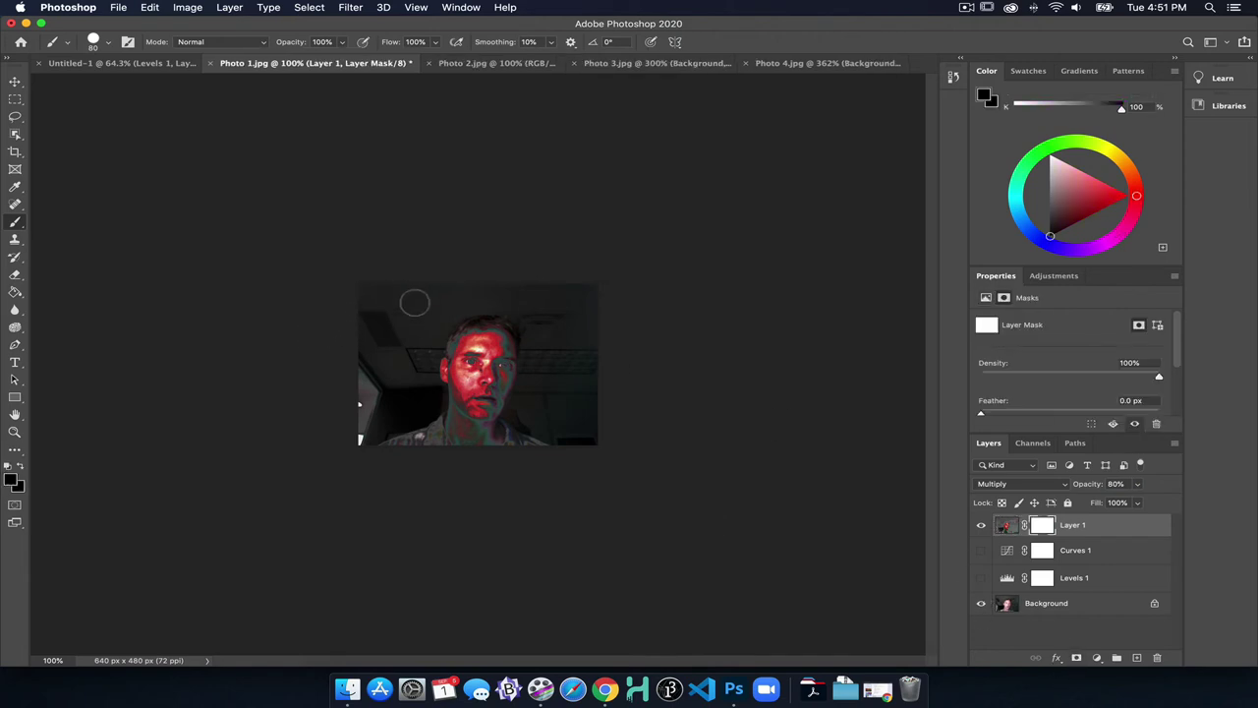
{"action": "mouse_move", "coordinate": [414, 303]}
{"action": "left_mouse_down"}
{"action": "mouse_move", "coordinate": [409, 368]}
{"action": "mouse_move", "coordinate": [426, 329]}
{"action": "mouse_move", "coordinate": [429, 392]}
{"action": "mouse_move", "coordinate": [387, 410]}
{"action": "mouse_move", "coordinate": [407, 297]}
{"action": "mouse_move", "coordinate": [351, 369]}
{"action": "mouse_move", "coordinate": [373, 290]}
{"action": "mouse_move", "coordinate": [357, 332]}
{"action": "mouse_move", "coordinate": [355, 297]}
{"action": "mouse_move", "coordinate": [538, 294]}
{"action": "mouse_move", "coordinate": [554, 368]}
{"action": "mouse_move", "coordinate": [543, 393]}
{"action": "mouse_move", "coordinate": [545, 334]}
{"action": "mouse_move", "coordinate": [527, 342]}
{"action": "mouse_move", "coordinate": [535, 390]}
{"action": "mouse_move", "coordinate": [534, 372]}
{"action": "mouse_move", "coordinate": [517, 409]}
{"action": "mouse_move", "coordinate": [550, 437]}
{"action": "mouse_move", "coordinate": [570, 407]}
{"action": "mouse_move", "coordinate": [575, 345]}
{"action": "mouse_move", "coordinate": [540, 444]}
{"action": "mouse_move", "coordinate": [522, 444]}
{"action": "mouse_move", "coordinate": [513, 418]}
{"action": "mouse_move", "coordinate": [521, 463]}
{"action": "mouse_move", "coordinate": [493, 465]}
{"action": "mouse_move", "coordinate": [393, 420]}
{"action": "mouse_move", "coordinate": [428, 416]}
{"action": "mouse_move", "coordinate": [425, 470]}
{"action": "mouse_move", "coordinate": [396, 404]}
{"action": "mouse_move", "coordinate": [380, 440]}
{"action": "mouse_move", "coordinate": [395, 420]}
{"action": "mouse_move", "coordinate": [348, 411]}
{"action": "mouse_move", "coordinate": [390, 308]}
{"action": "mouse_move", "coordinate": [418, 351]}
{"action": "mouse_move", "coordinate": [446, 314]}
{"action": "mouse_move", "coordinate": [490, 299]}
{"action": "mouse_move", "coordinate": [547, 313]}
{"action": "mouse_move", "coordinate": [584, 386]}
{"action": "mouse_move", "coordinate": [585, 433]}
{"action": "mouse_move", "coordinate": [566, 436]}
{"action": "mouse_move", "coordinate": [611, 413]}
{"action": "mouse_move", "coordinate": [565, 284]}
{"action": "left_mouse_up"}
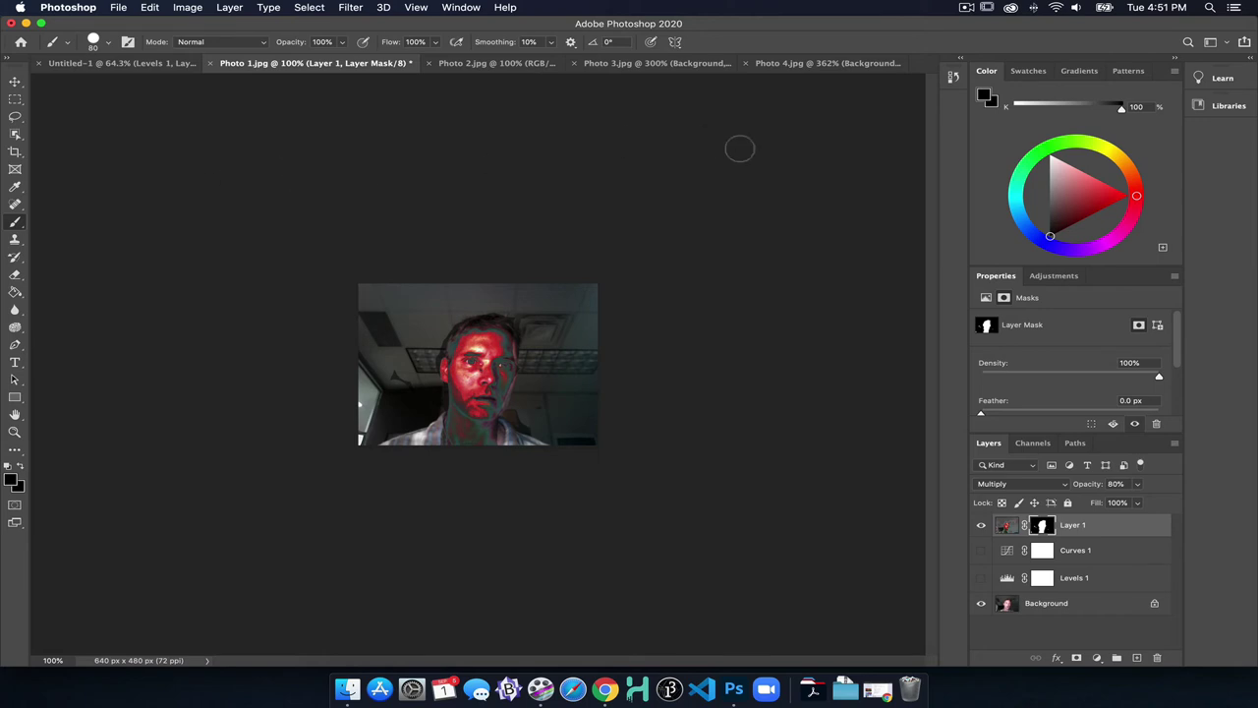
{"action": "left_click", "coordinate": [1053, 276]}
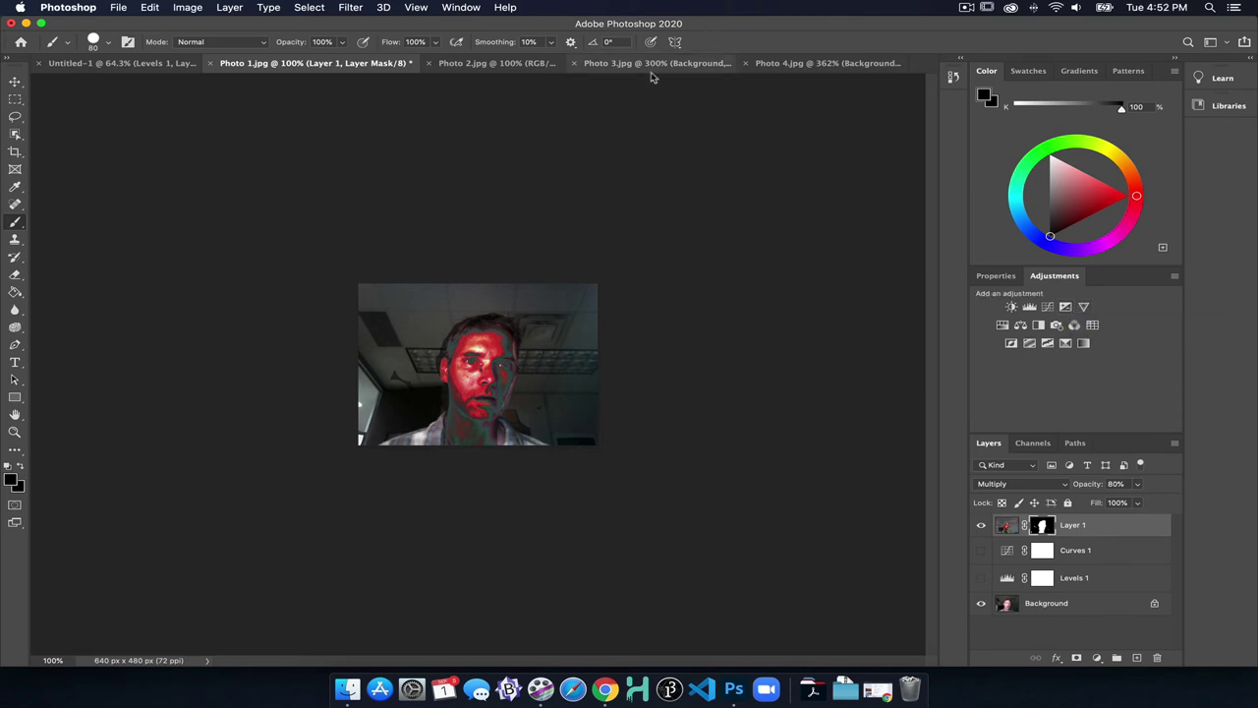
Hide Layer 1 and add an Exposure adjustment layer left at 0.00 exposure, 0.0000 offset, 1.00 gamma
{"action": "left_click", "coordinate": [981, 525]}
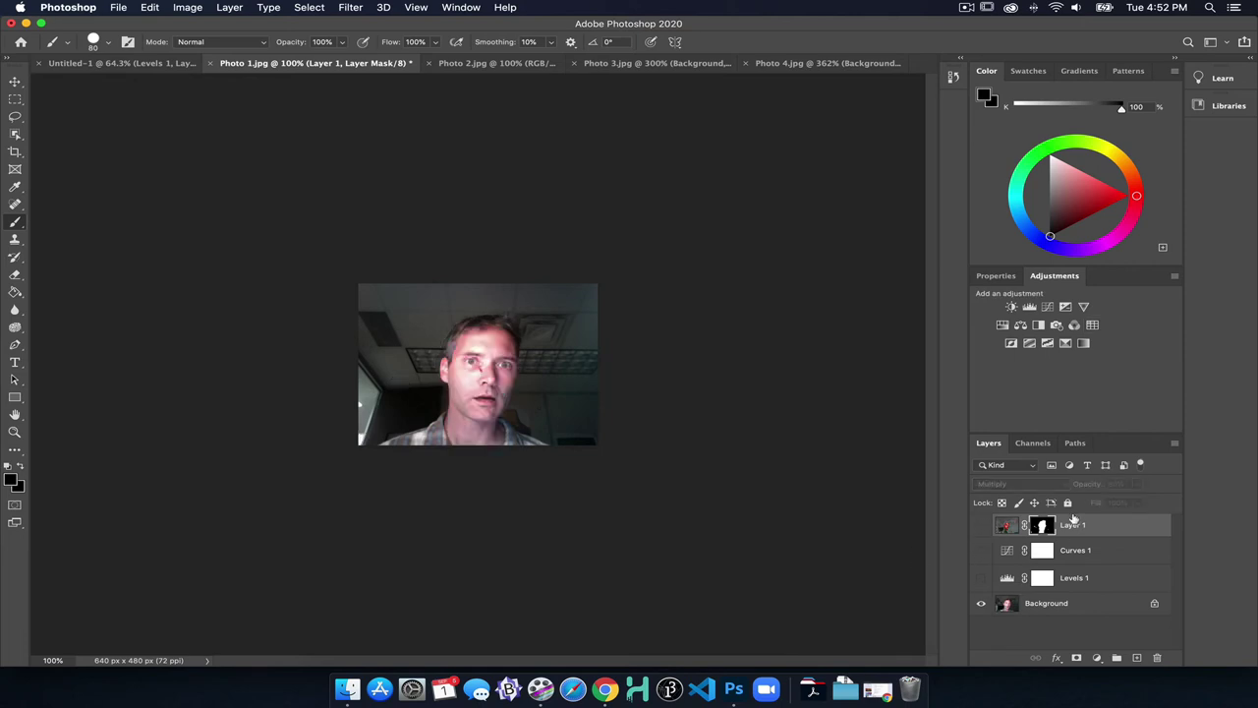
{"action": "left_click", "coordinate": [1066, 307]}
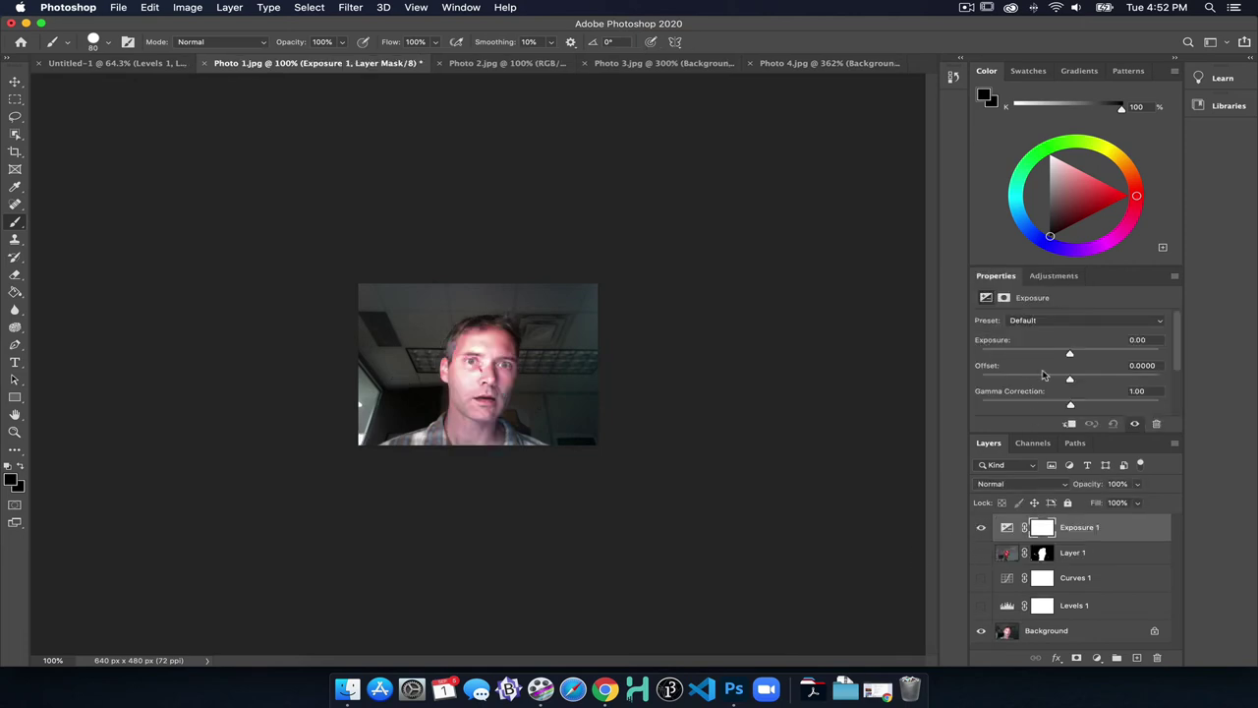
{"action": "mouse_move", "coordinate": [1069, 356]}
{"action": "left_mouse_down"}
{"action": "mouse_move", "coordinate": [1089, 356]}
{"action": "mouse_move", "coordinate": [1050, 356]}
{"action": "mouse_move", "coordinate": [1071, 357]}
{"action": "left_mouse_up"}
{"action": "scroll", "coordinate": [1036, 382], "scroll_direction": "down", "scroll_amount": 3}
{"action": "scroll", "coordinate": [1036, 382], "scroll_direction": "up", "scroll_amount": 2}
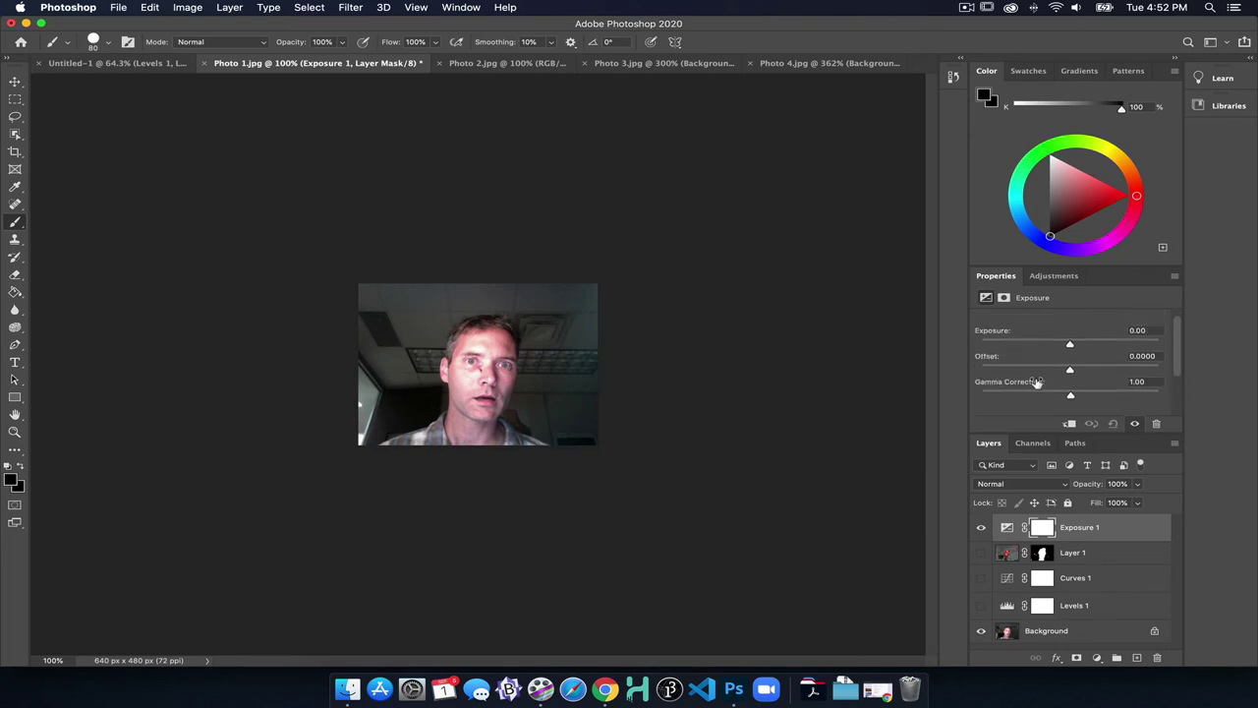
{"action": "scroll", "coordinate": [1036, 383], "scroll_direction": "down", "scroll_amount": 1}
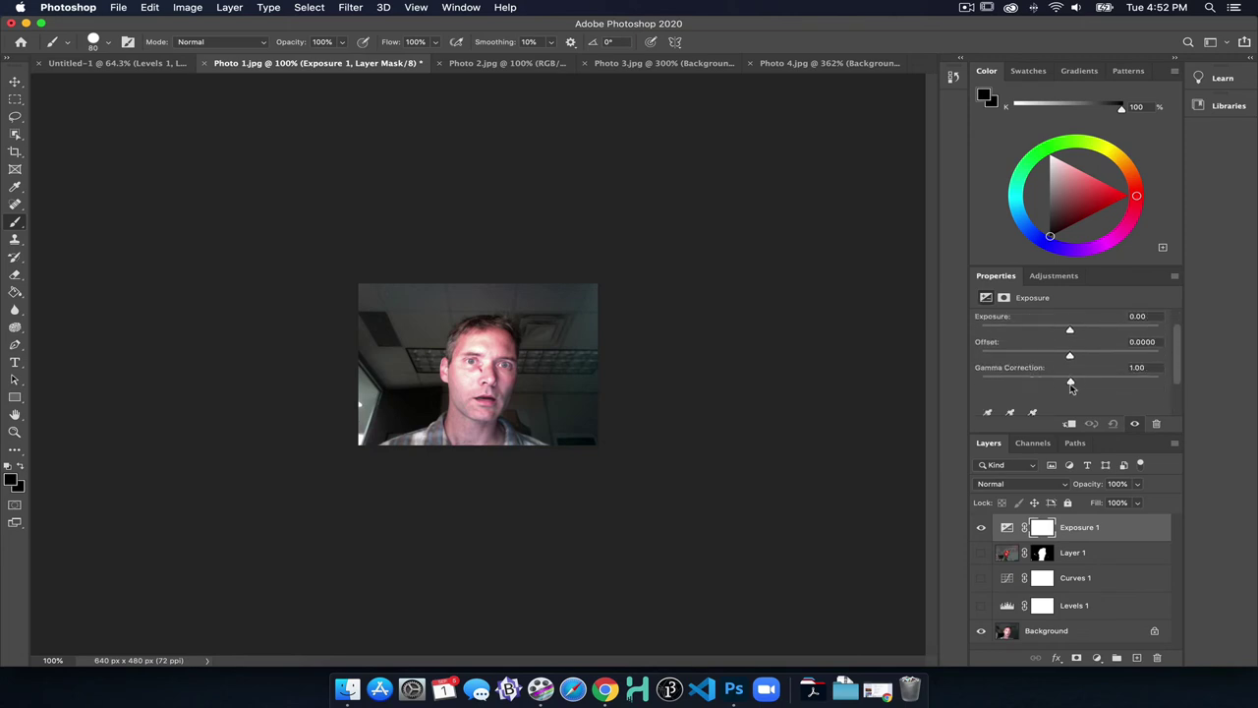
{"action": "scroll", "coordinate": [1071, 386], "scroll_direction": "down", "scroll_amount": 1}
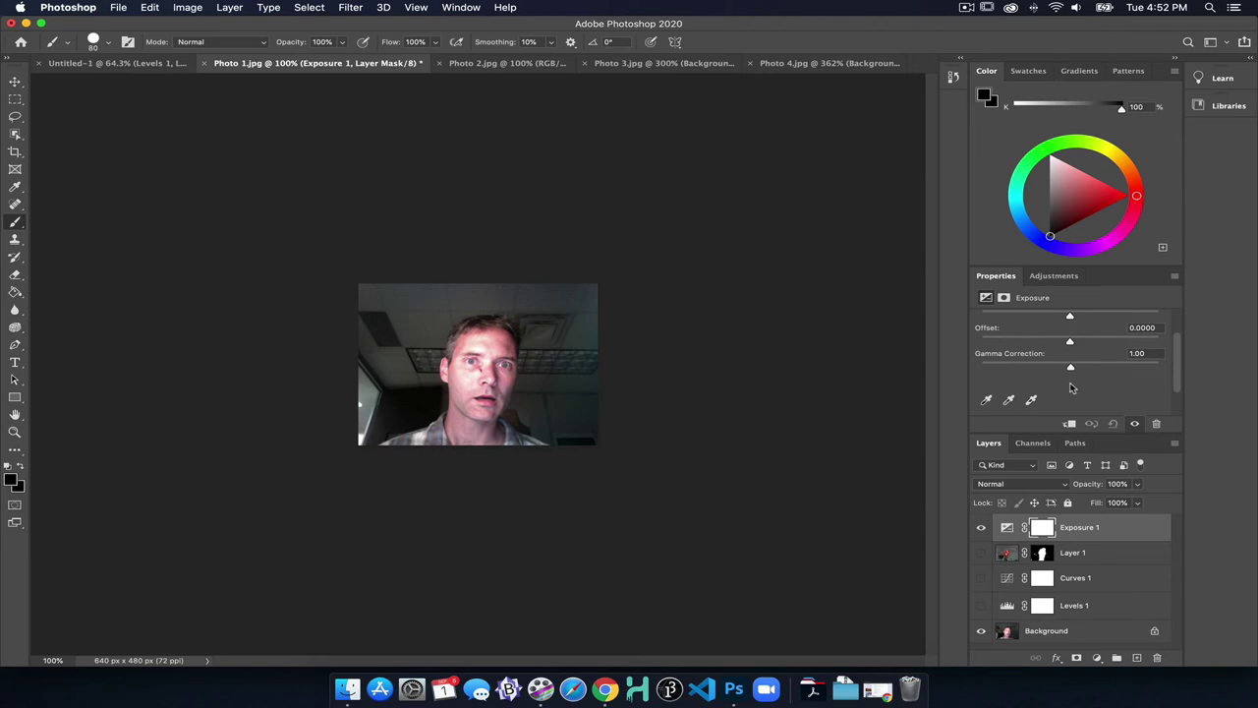
{"action": "left_click", "coordinate": [1059, 281]}
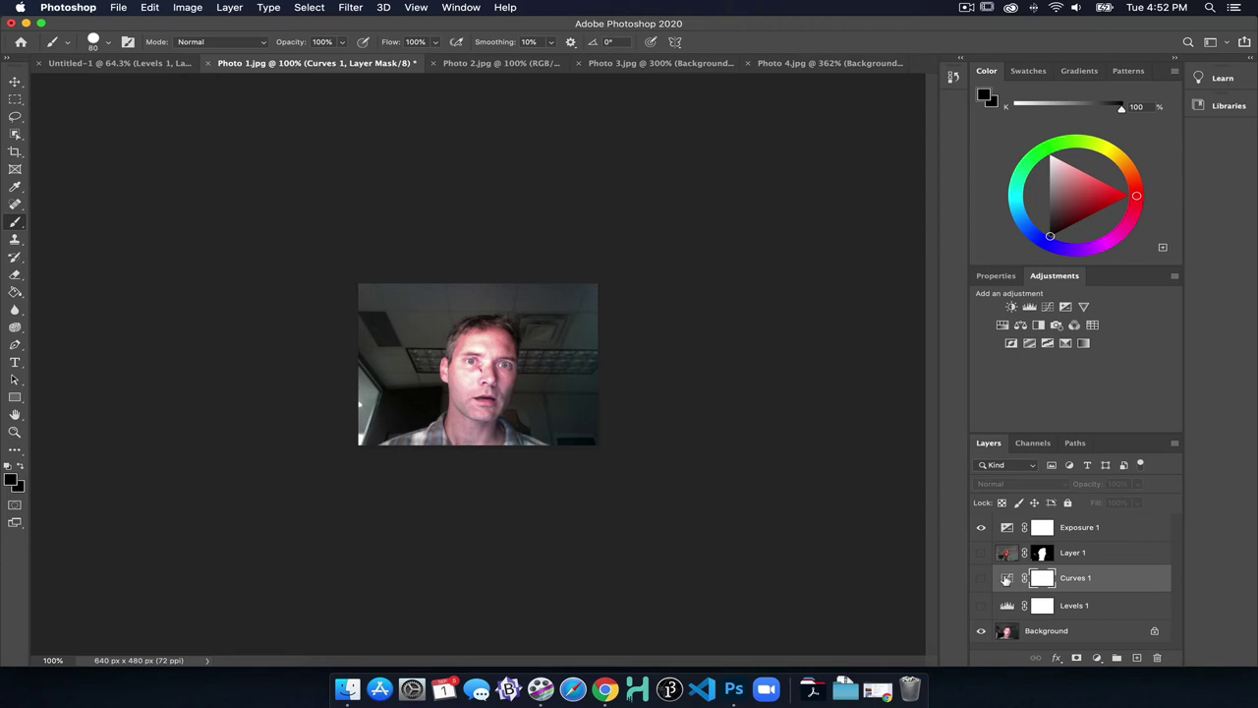
Show Curves 1 again and reshape its curve, lowering the high point and raising the lower point
{"action": "left_click", "coordinate": [980, 578]}
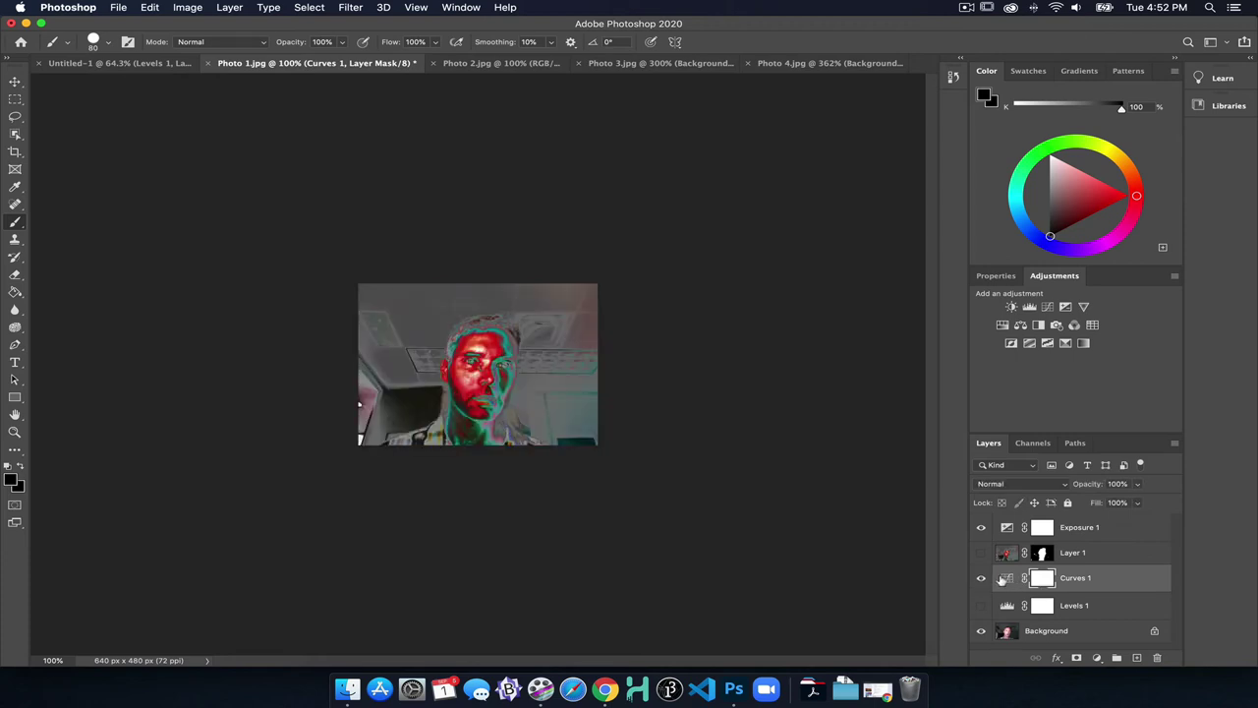
{"action": "left_click", "coordinate": [236, 7]}
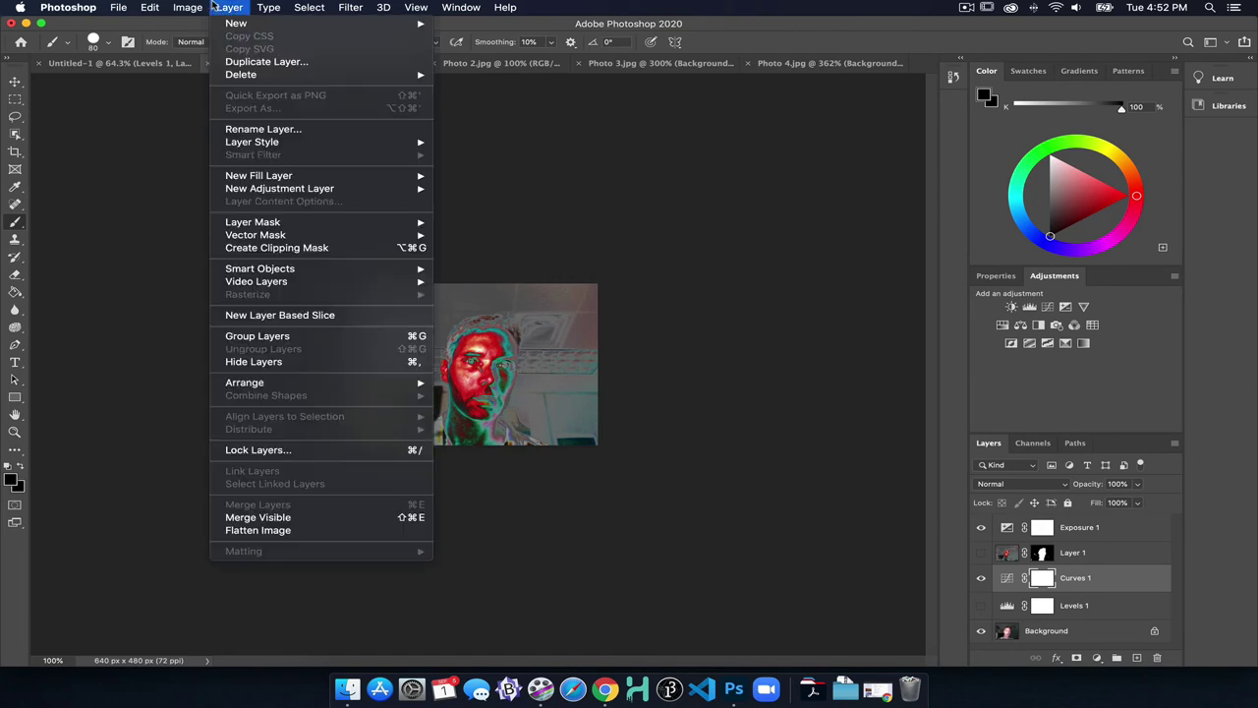
{"action": "key", "text": "Escape"}
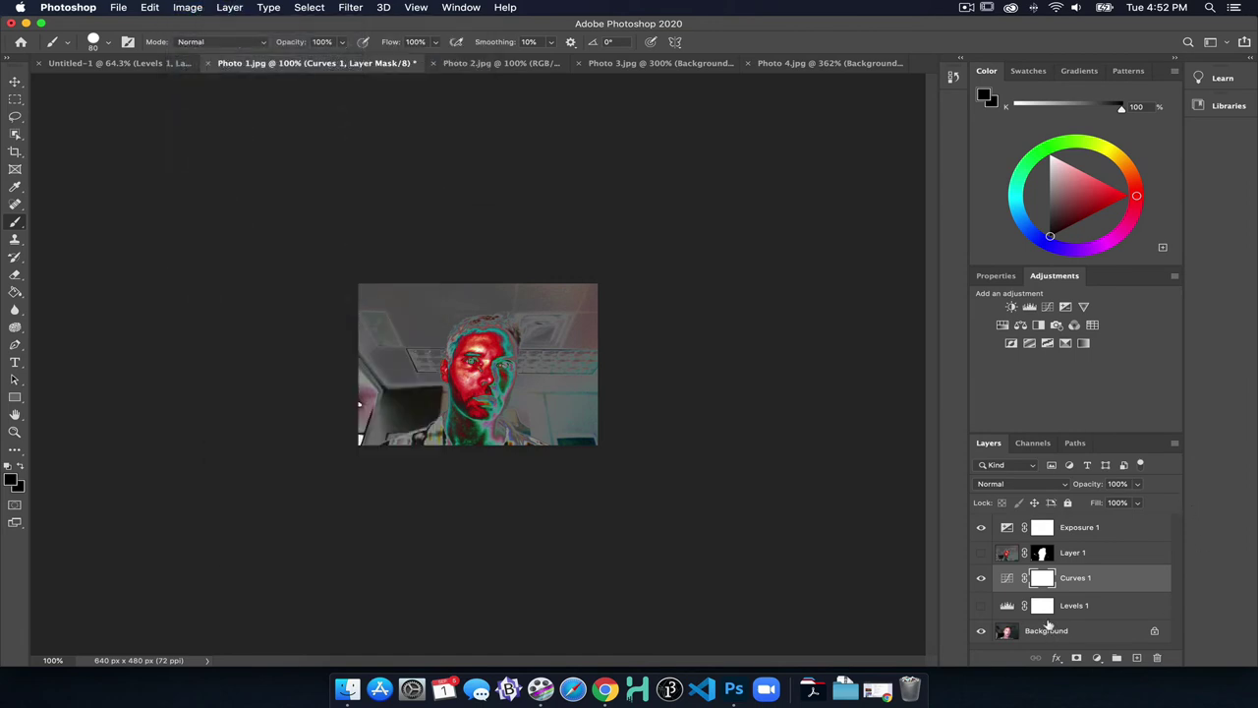
{"action": "left_click", "coordinate": [1008, 578]}
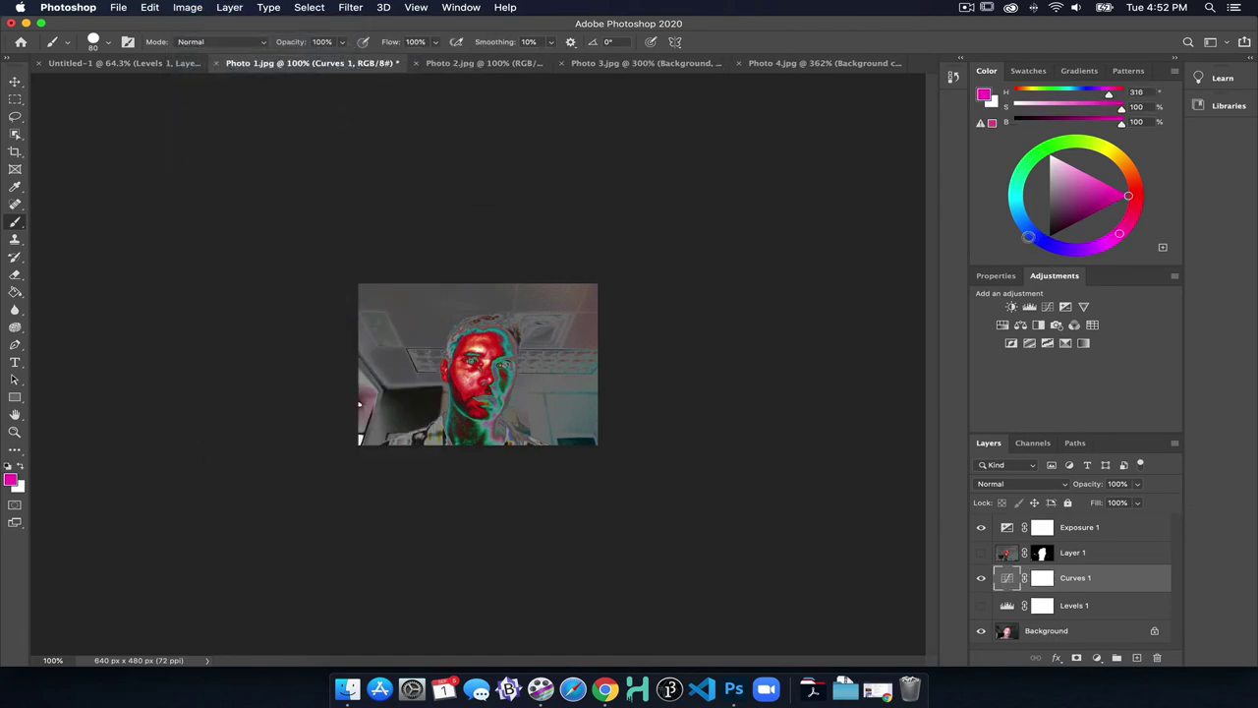
{"action": "left_click", "coordinate": [1004, 279]}
{"action": "scroll", "coordinate": [1070, 360], "scroll_direction": "down", "scroll_amount": 3}
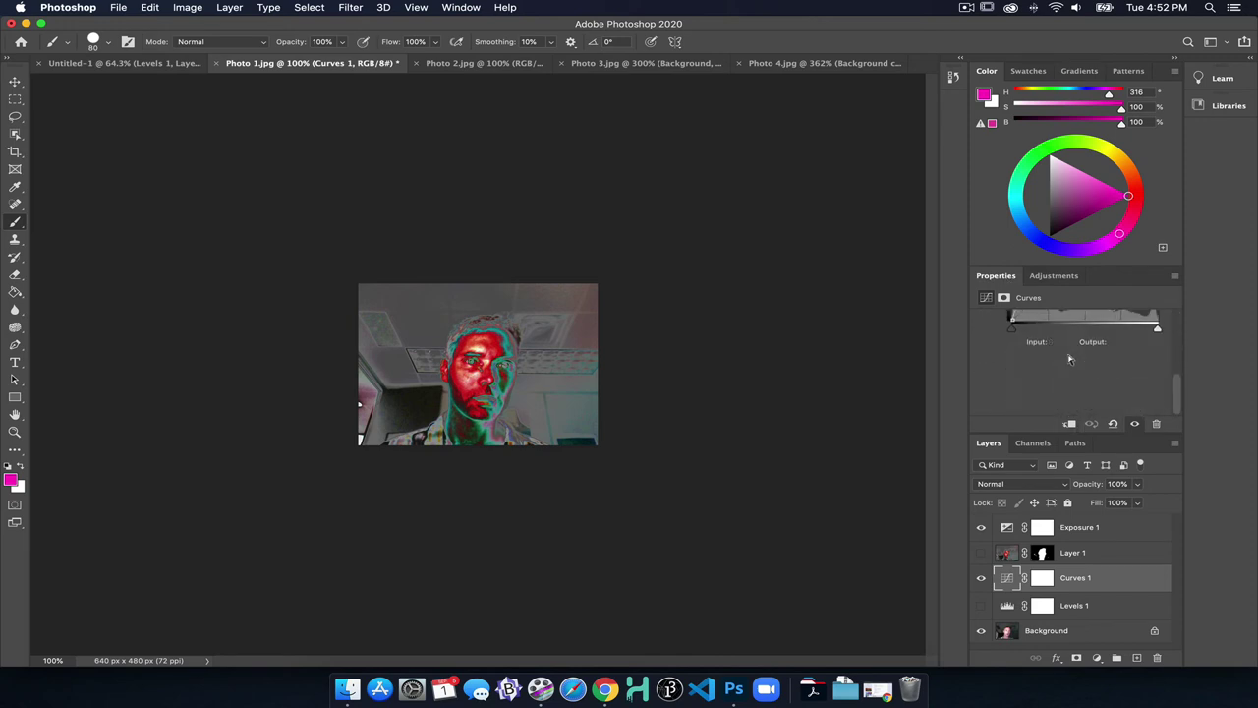
{"action": "scroll", "coordinate": [1070, 360], "scroll_direction": "up", "scroll_amount": 2}
{"action": "scroll", "coordinate": [1070, 359], "scroll_direction": "up", "scroll_amount": 1}
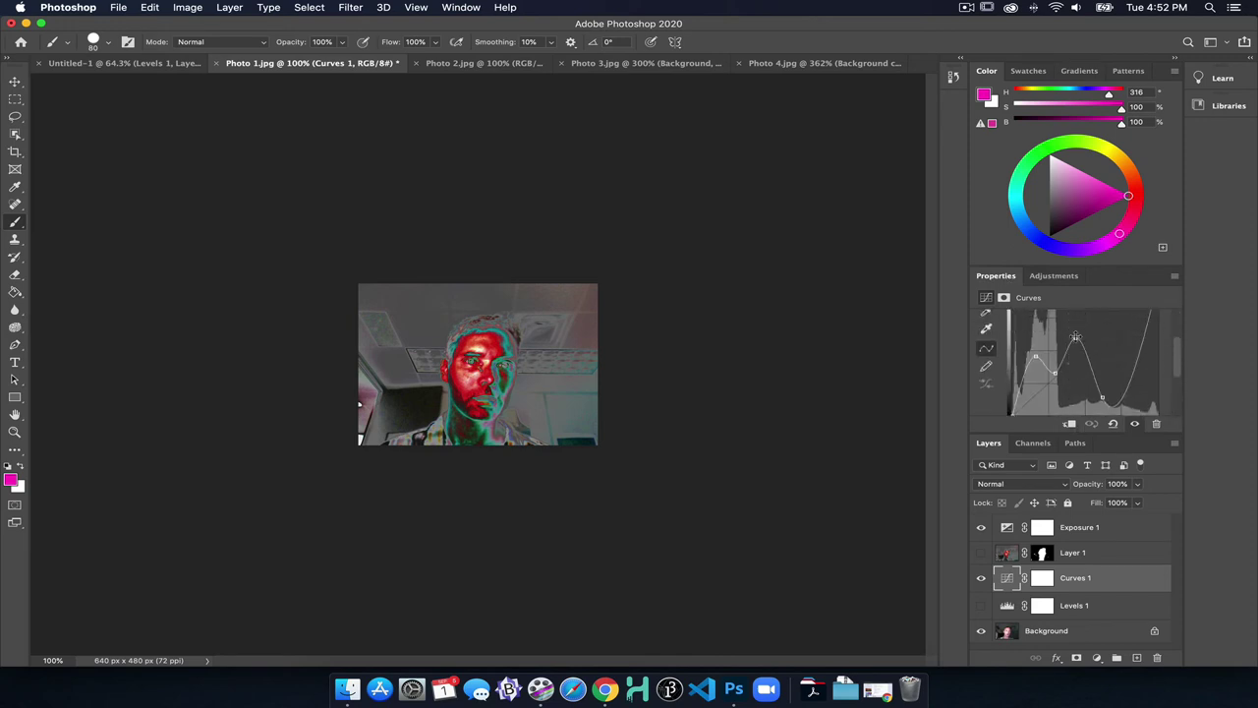
{"action": "left_click_drag", "start_coordinate": [1076, 338], "coordinate": [1077, 370]}
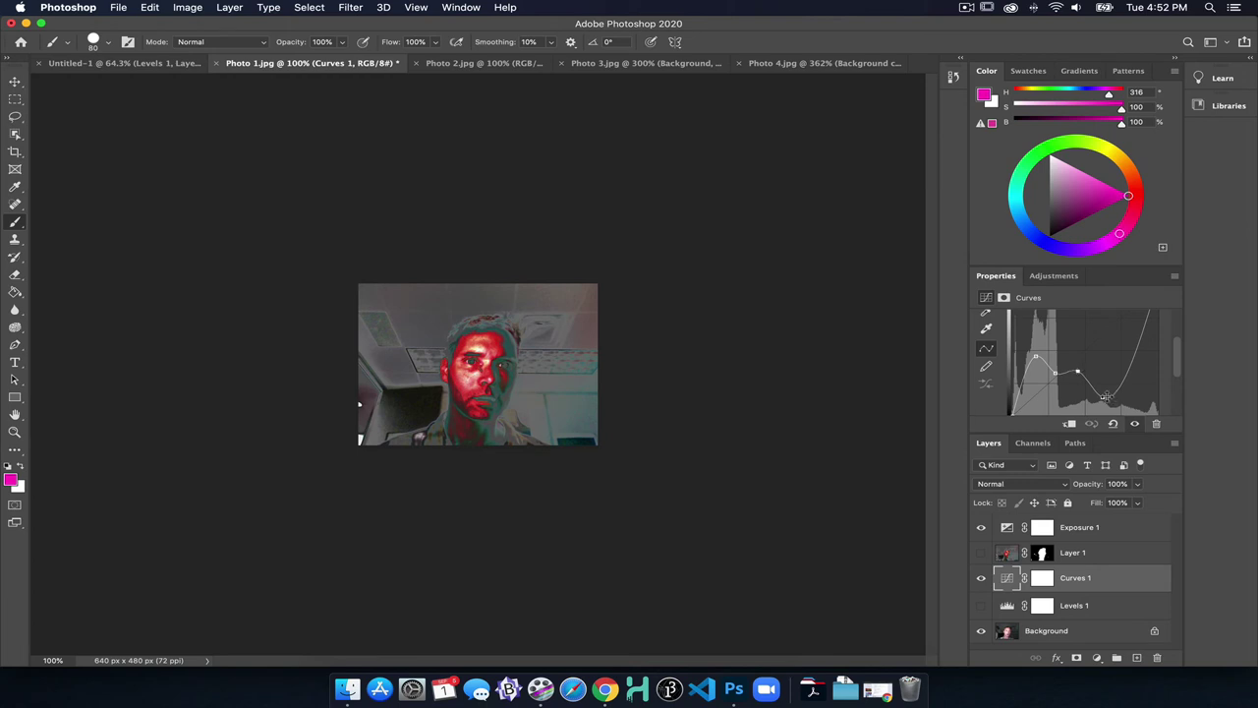
{"action": "left_click_drag", "start_coordinate": [1103, 397], "coordinate": [1116, 371]}
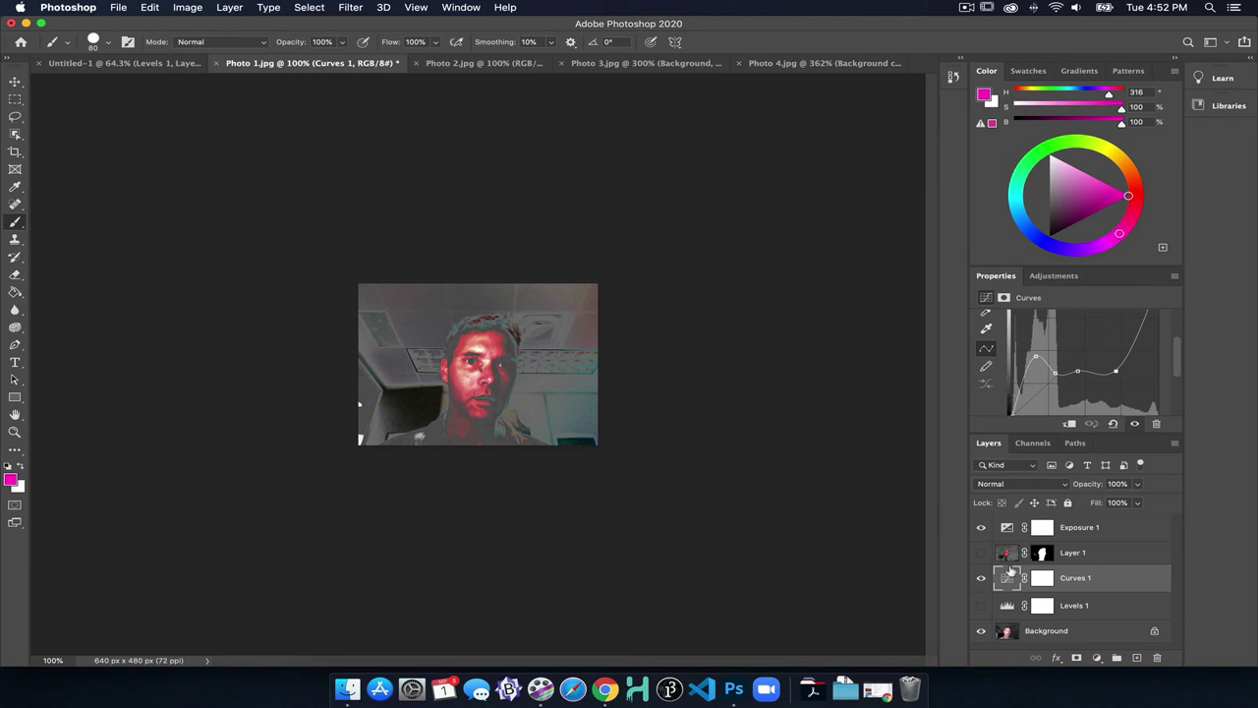
Hide the Exposure 1 and Curves 1 adjustment layers so Photo 1 shows natural colours
{"action": "left_click", "coordinate": [1057, 276]}
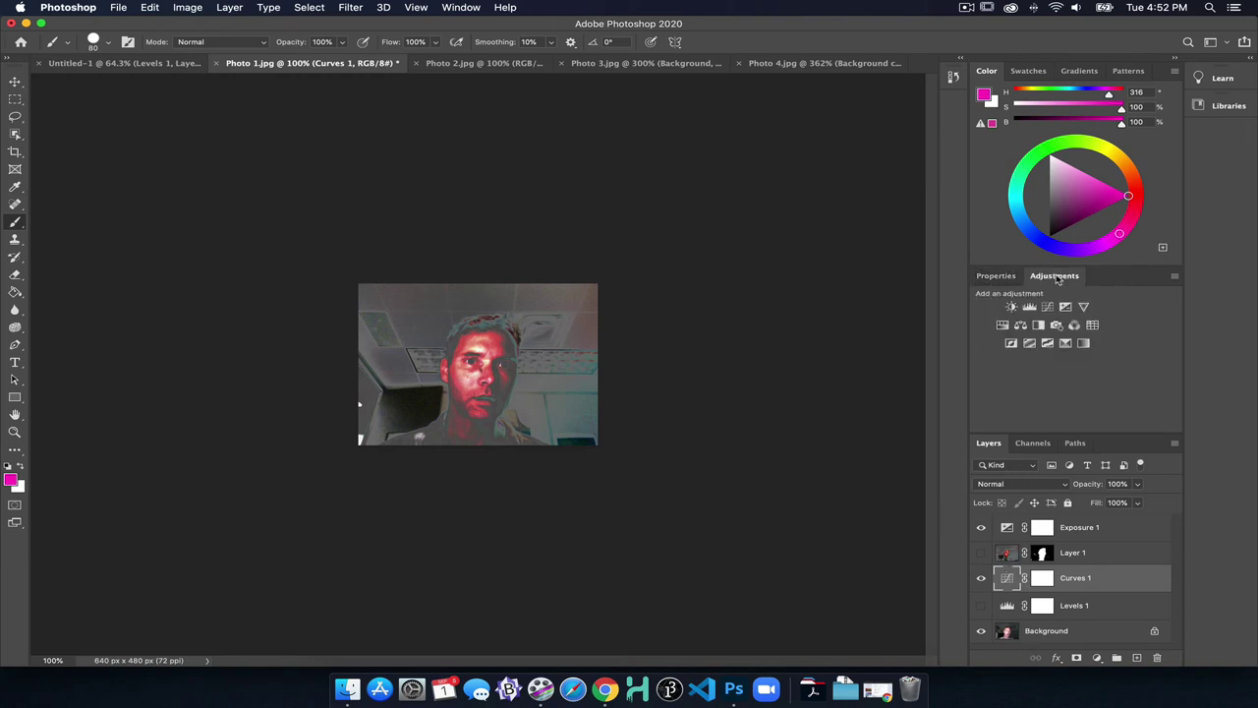
{"action": "left_click", "coordinate": [981, 528]}
{"action": "left_click", "coordinate": [980, 578]}
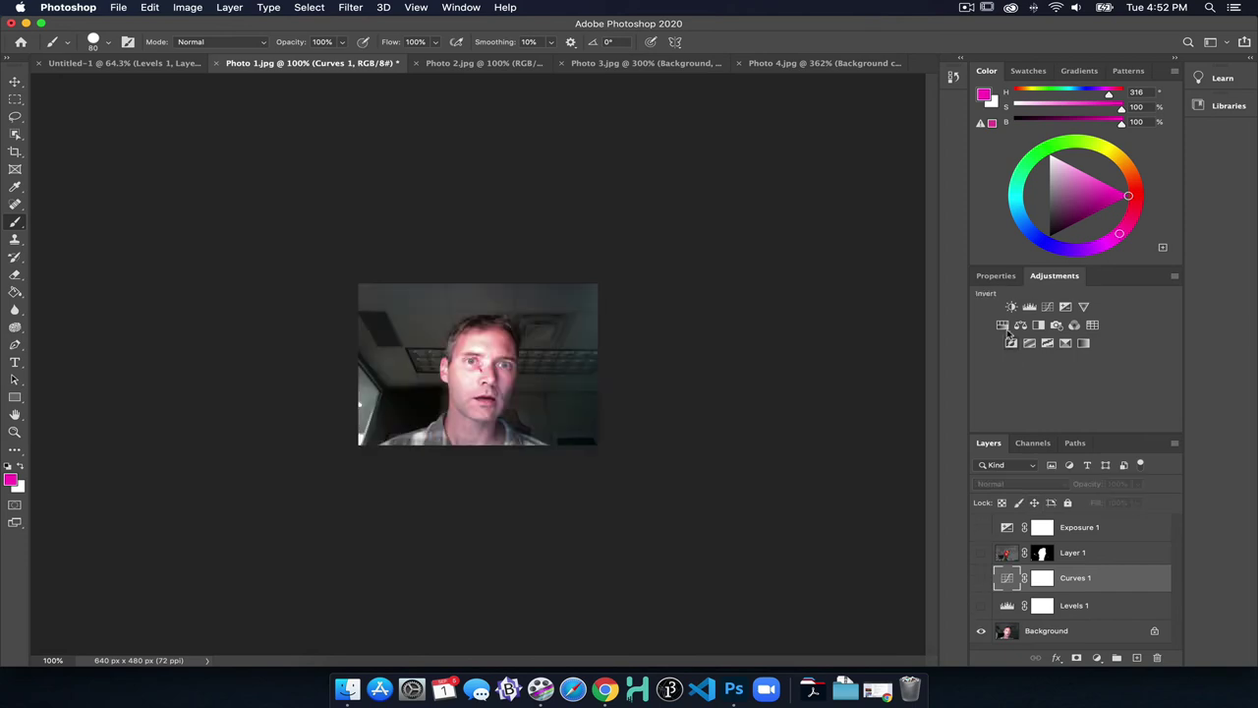
Add a colorized Hue/Saturation layer to Photo 1 at Hue 27, Saturation 56 for a sepia-brown tint
{"action": "left_click", "coordinate": [1001, 326]}
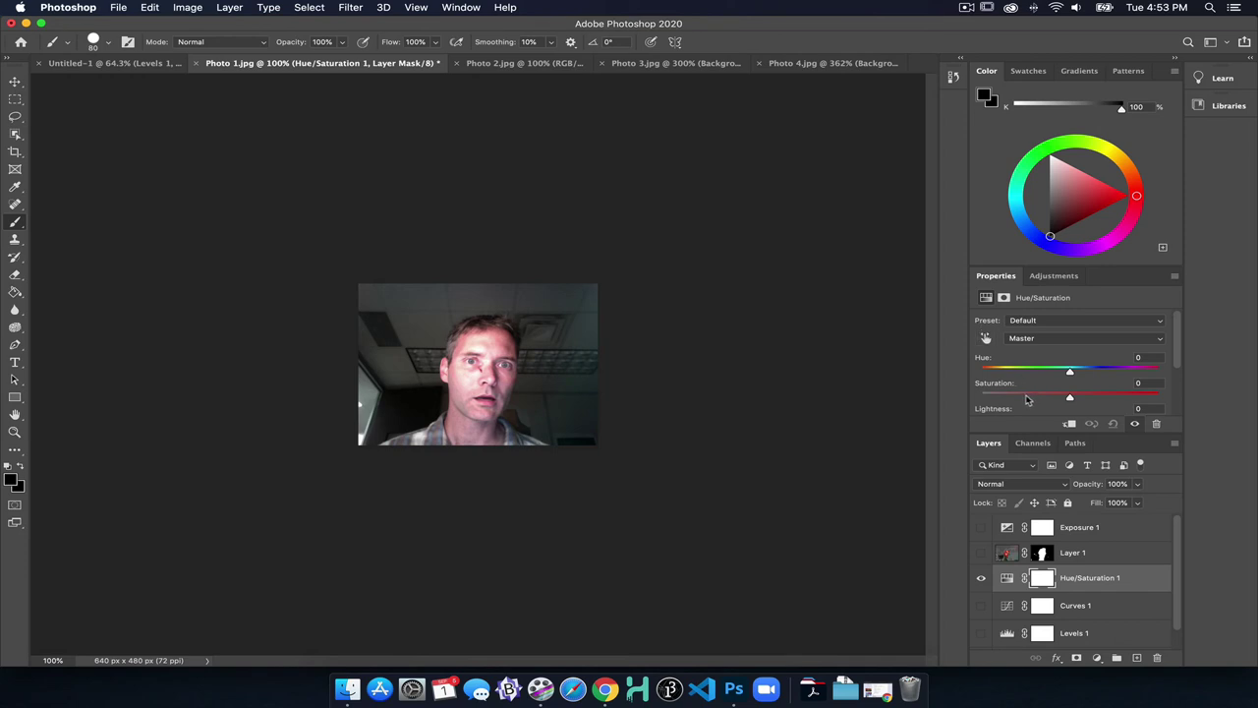
{"action": "scroll", "coordinate": [1022, 393], "scroll_direction": "down", "scroll_amount": 3}
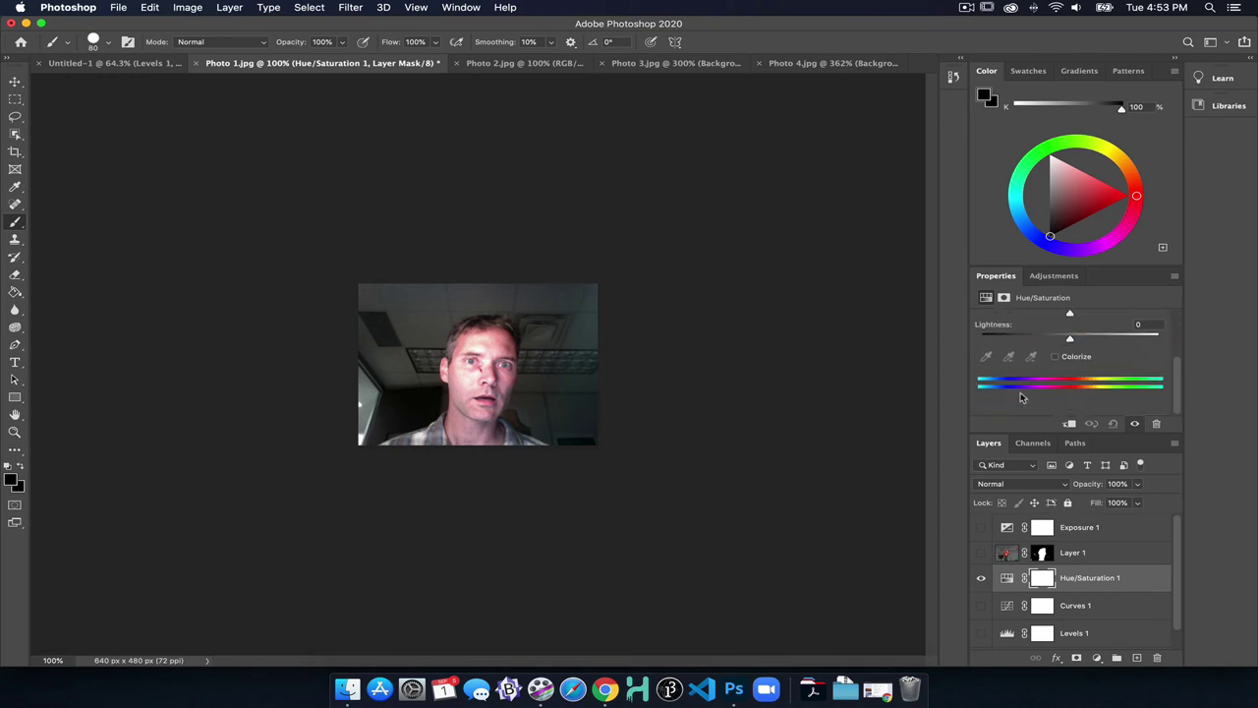
{"action": "left_click", "coordinate": [1055, 357]}
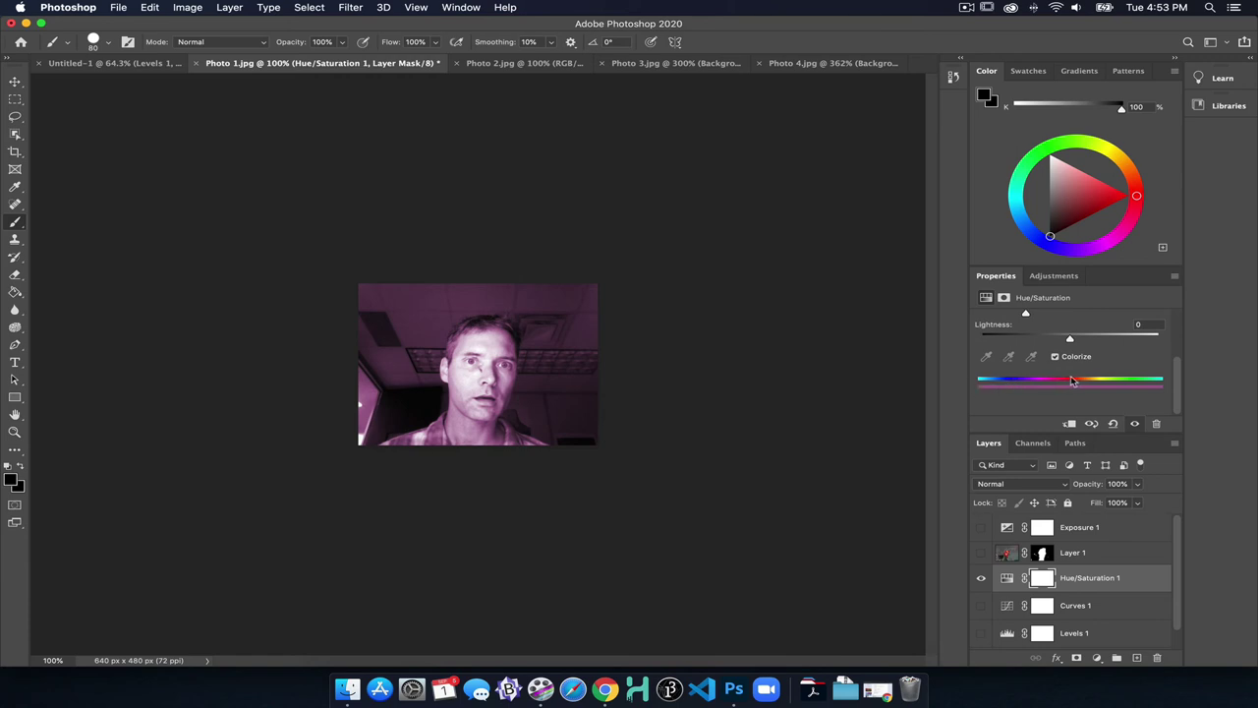
{"action": "scroll", "coordinate": [1061, 383], "scroll_direction": "up", "scroll_amount": 3}
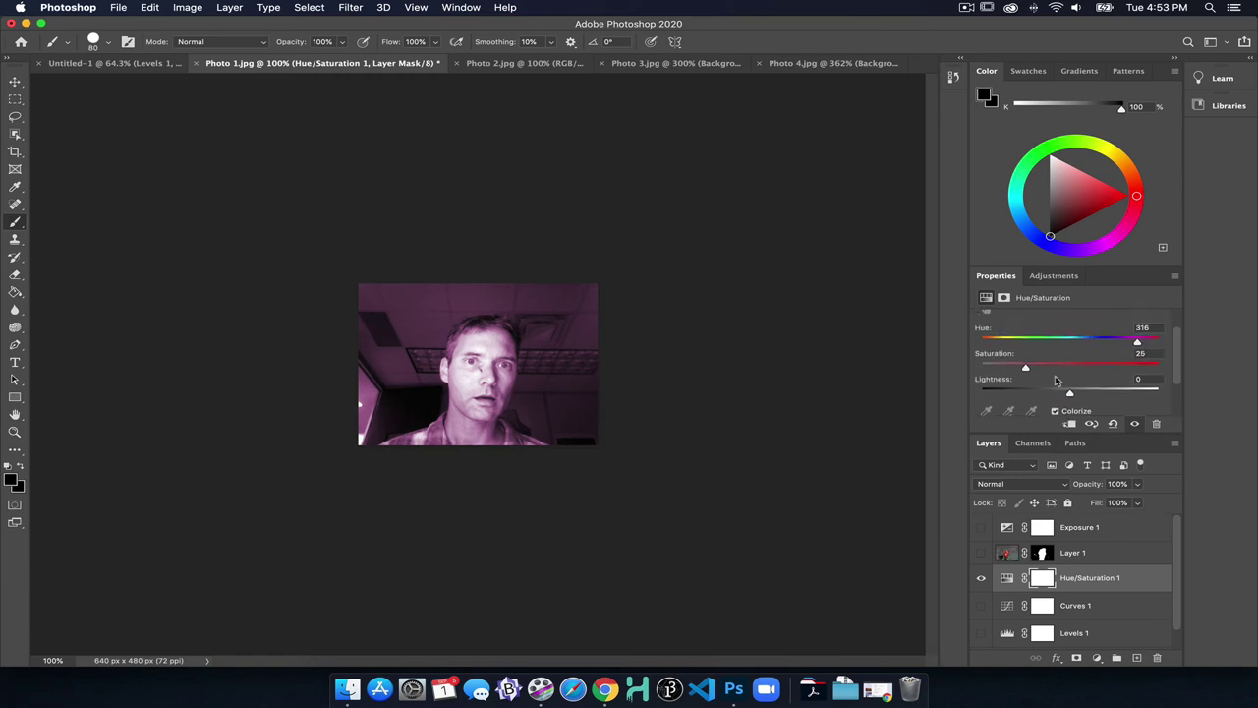
{"action": "left_click_drag", "start_coordinate": [1137, 373], "coordinate": [1082, 397]}
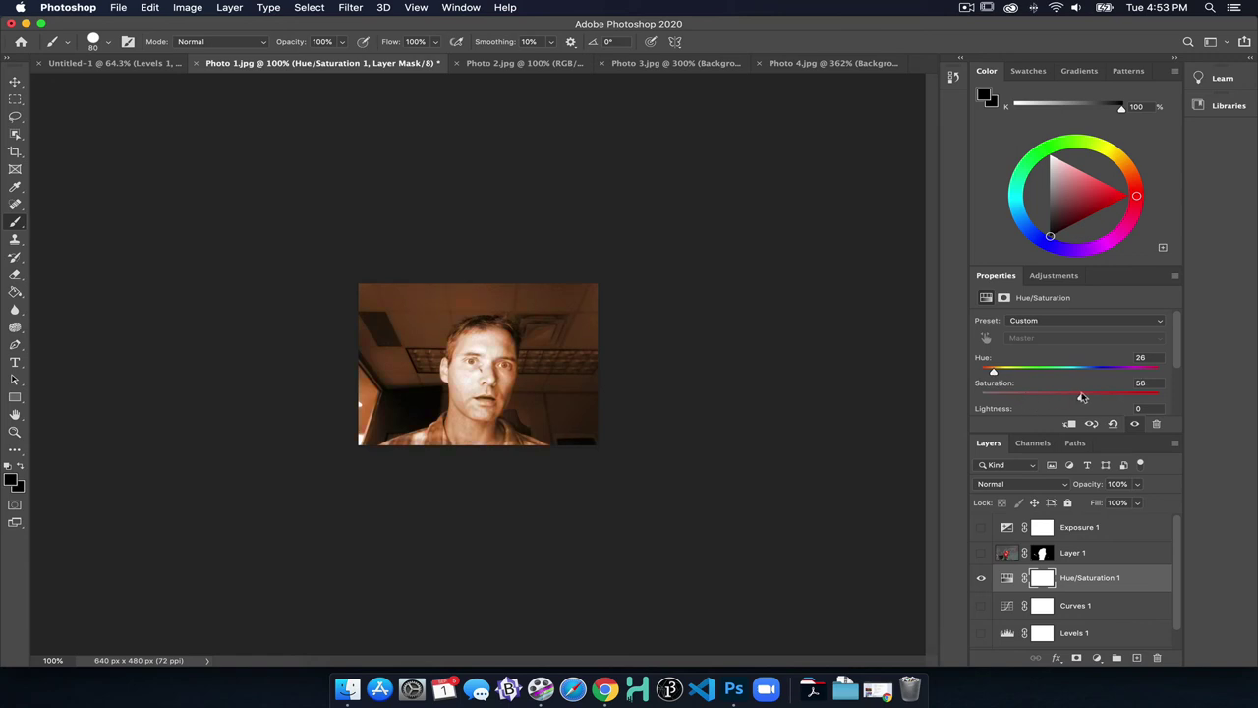
{"action": "left_click_drag", "start_coordinate": [994, 373], "coordinate": [1008, 373]}
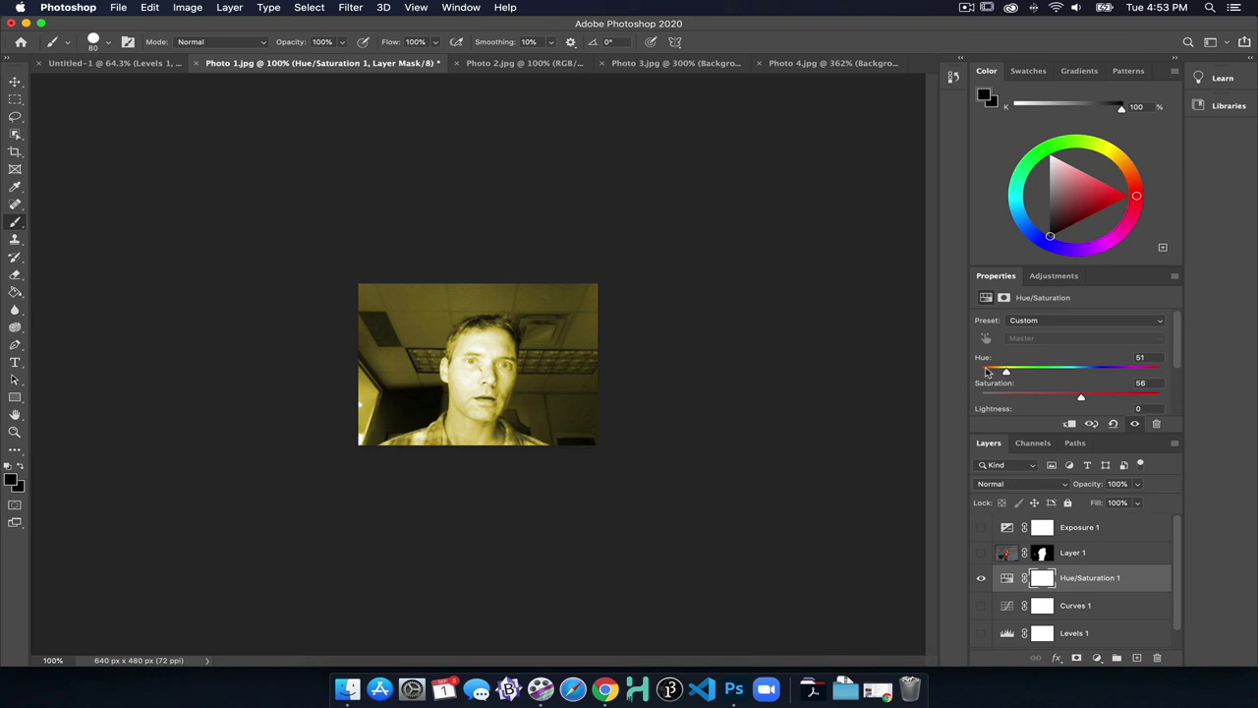
{"action": "left_click_drag", "start_coordinate": [1004, 374], "coordinate": [994, 374]}
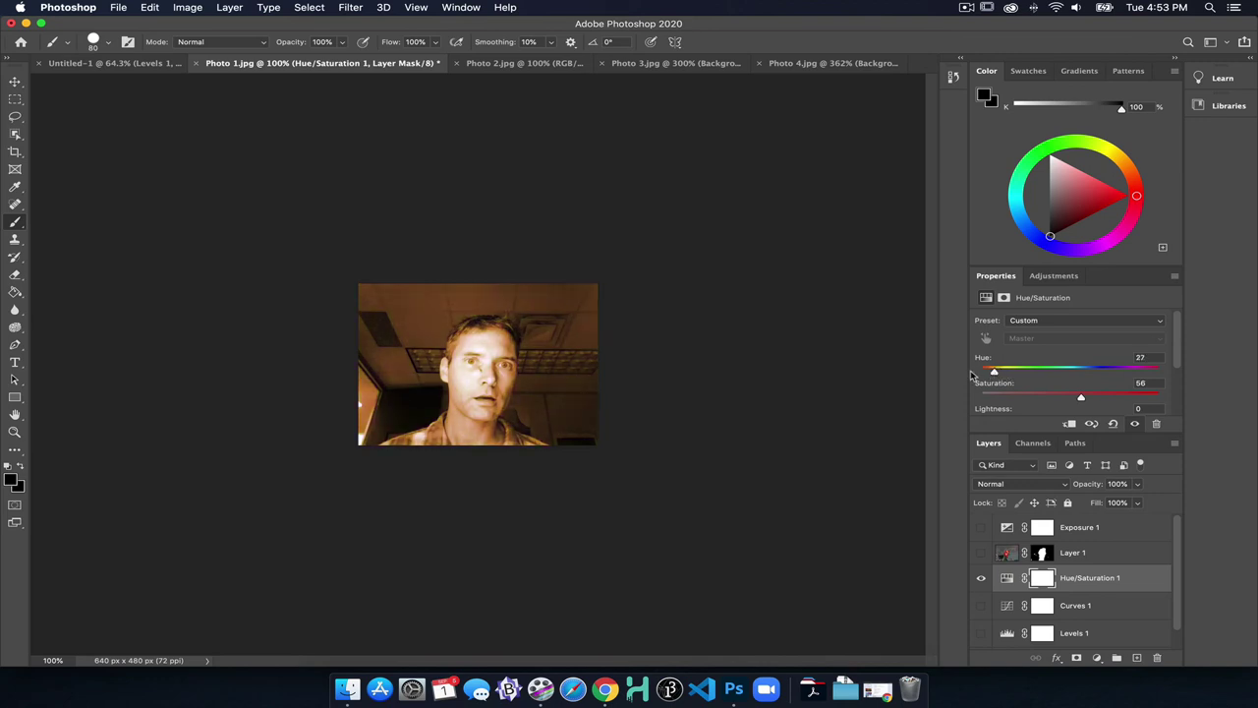
In the Untitled-1 collage, select the face layers Layer 6 through Layer 3 together
{"action": "left_click", "coordinate": [118, 63]}
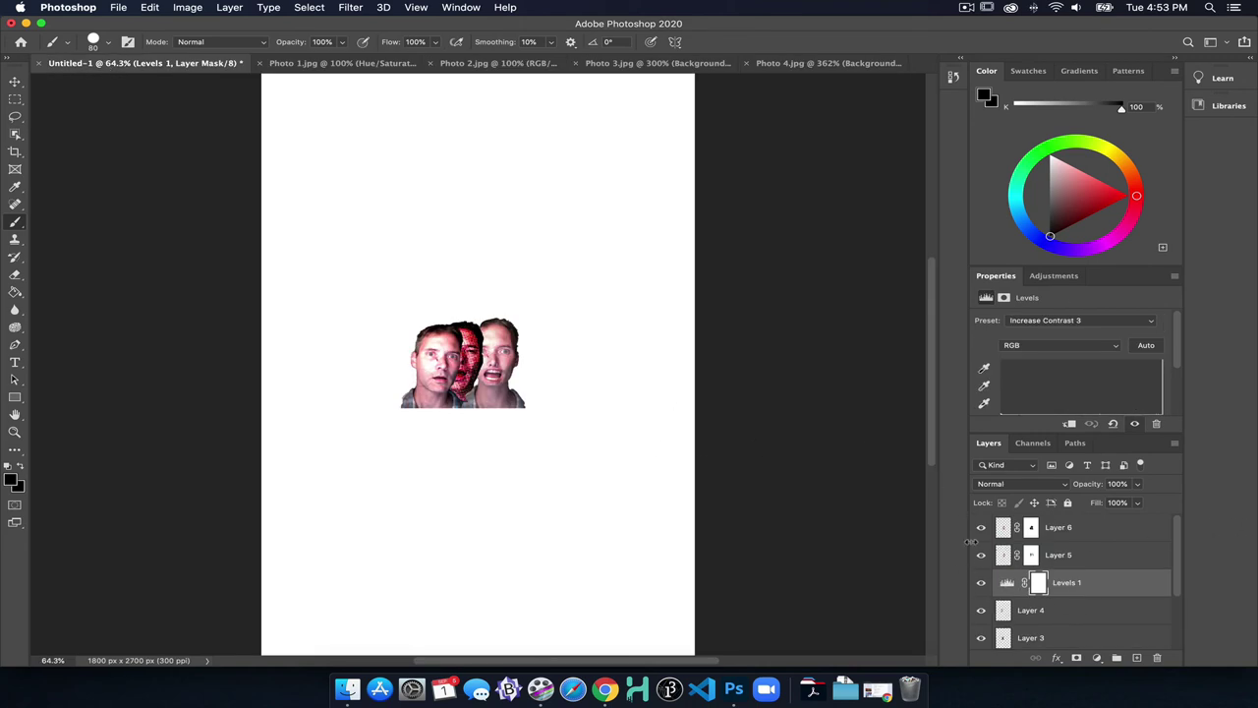
{"action": "left_click", "coordinate": [1059, 529]}
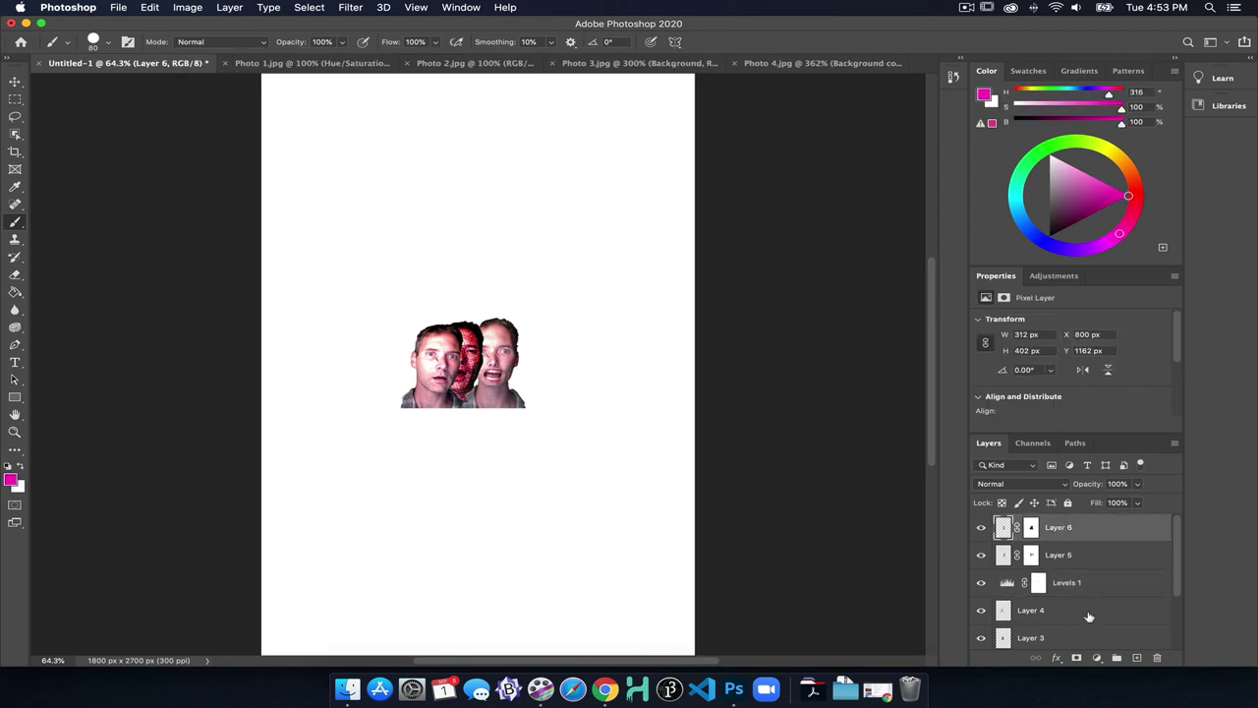
{"action": "scroll", "coordinate": [1085, 588], "scroll_direction": "down", "scroll_amount": 3}
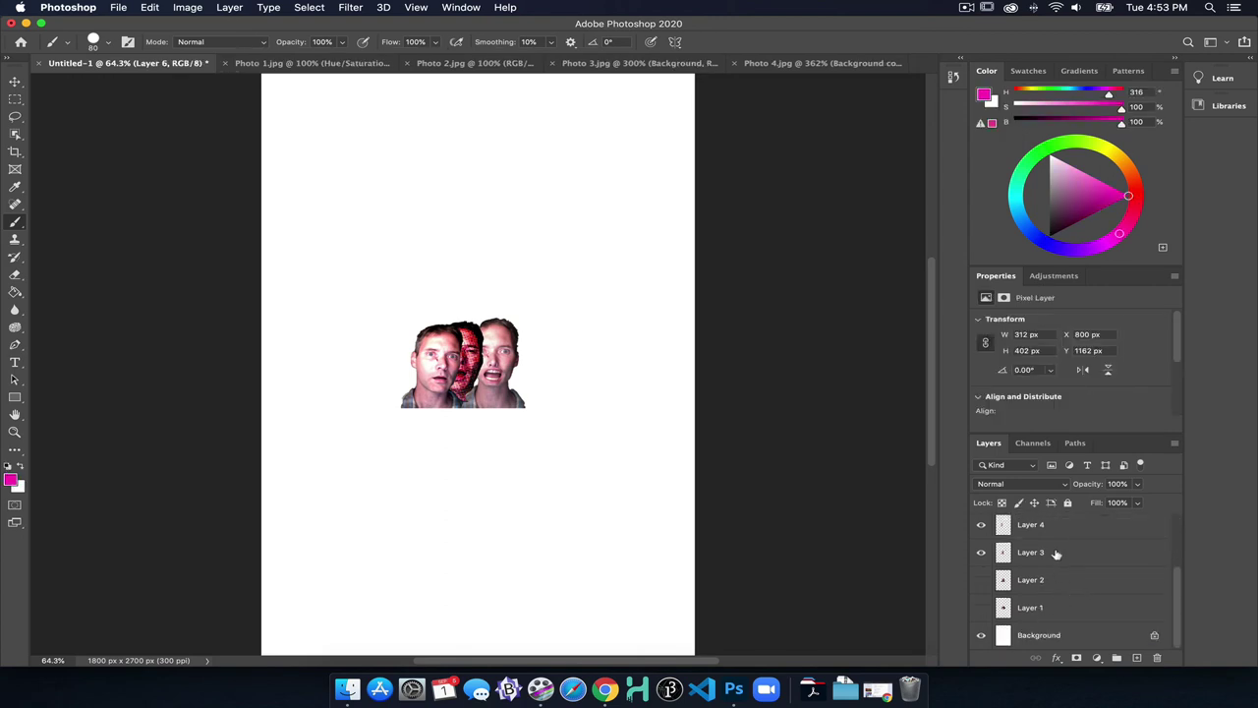
{"action": "scroll", "coordinate": [1056, 554], "scroll_direction": "up", "scroll_amount": 3}
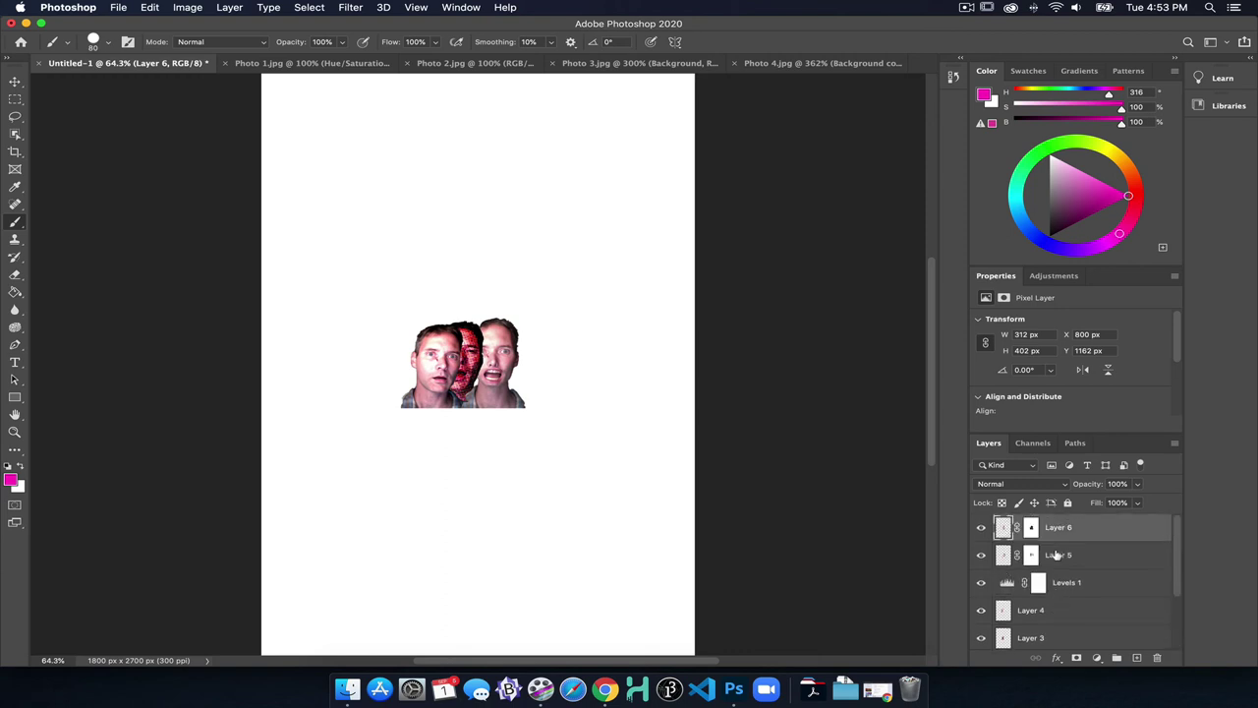
{"action": "scroll", "coordinate": [1056, 554], "scroll_direction": "down", "scroll_amount": 1}
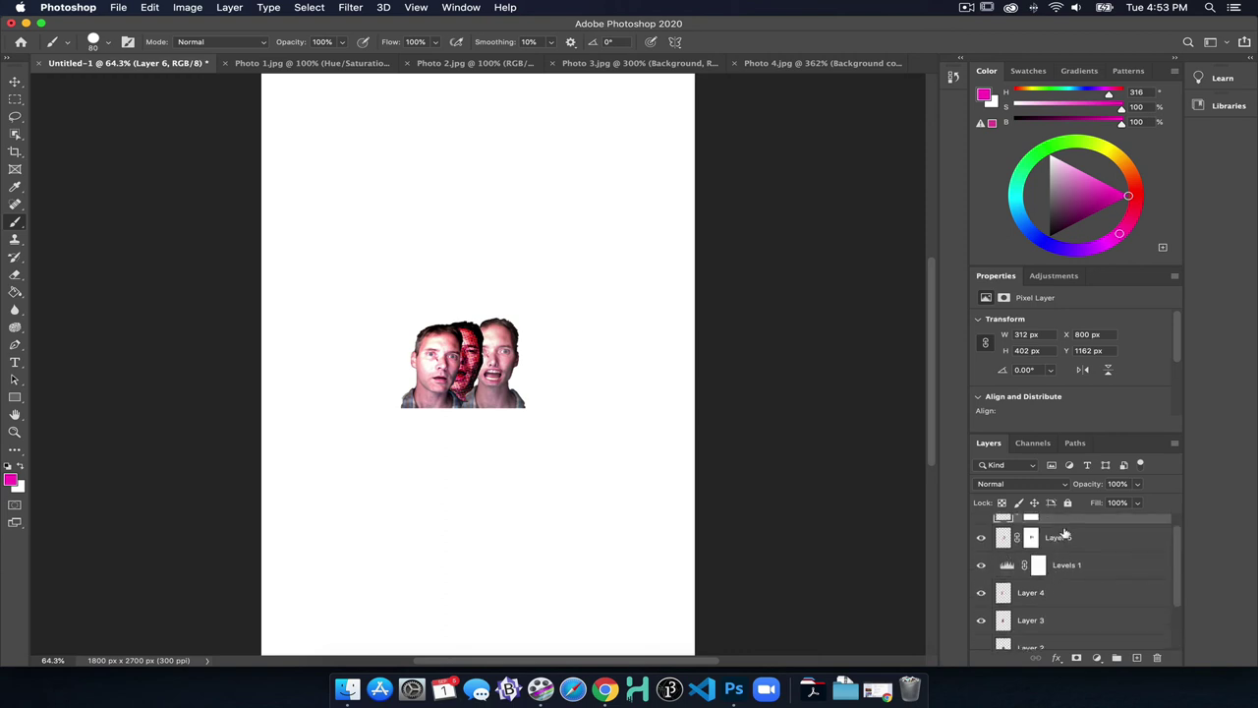
{"action": "left_click", "coordinate": [1047, 621], "text": "shift"}
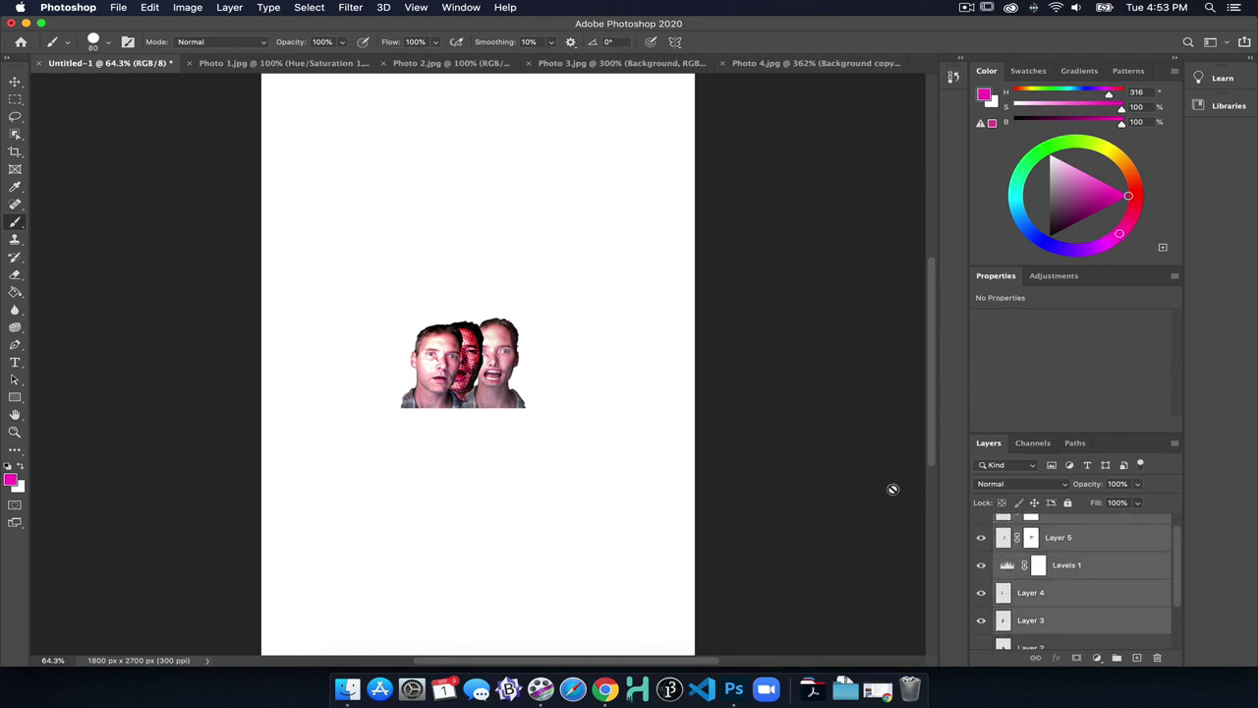
Free-transform the selected faces up to about 483% and apply the scaling
{"action": "key", "text": "super+t"}
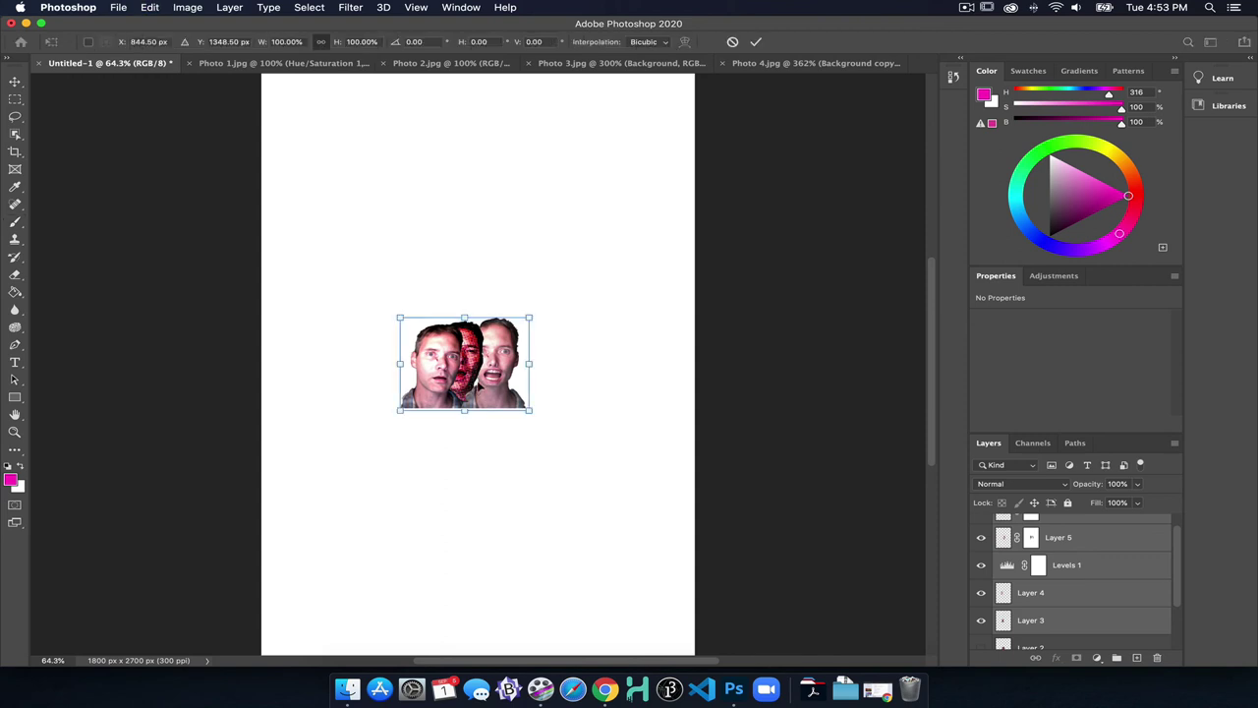
{"action": "left_click_drag", "start_coordinate": [532, 406], "coordinate": [651, 549]}
{"action": "left_click_drag", "start_coordinate": [400, 318], "coordinate": [208, 123]}
{"action": "left_click_drag", "start_coordinate": [679, 519], "coordinate": [782, 642]}
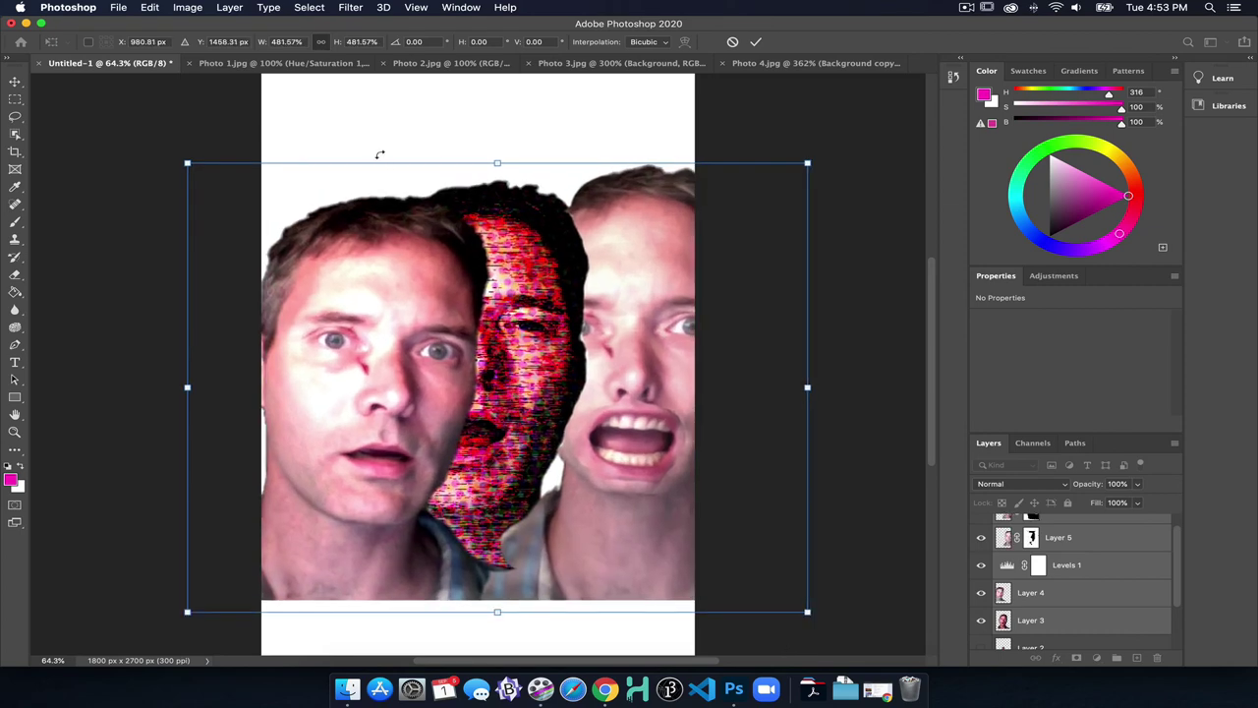
{"action": "key", "text": "Return"}
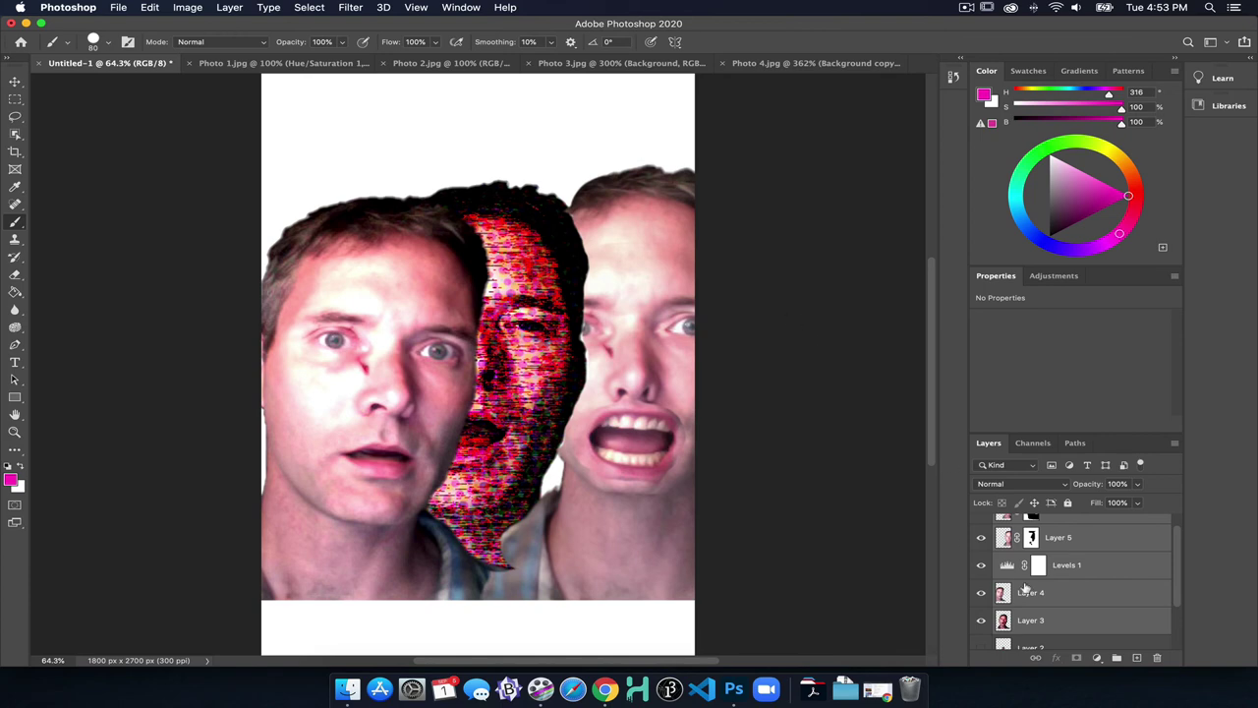
{"action": "scroll", "coordinate": [1129, 563], "scroll_direction": "up", "scroll_amount": 1}
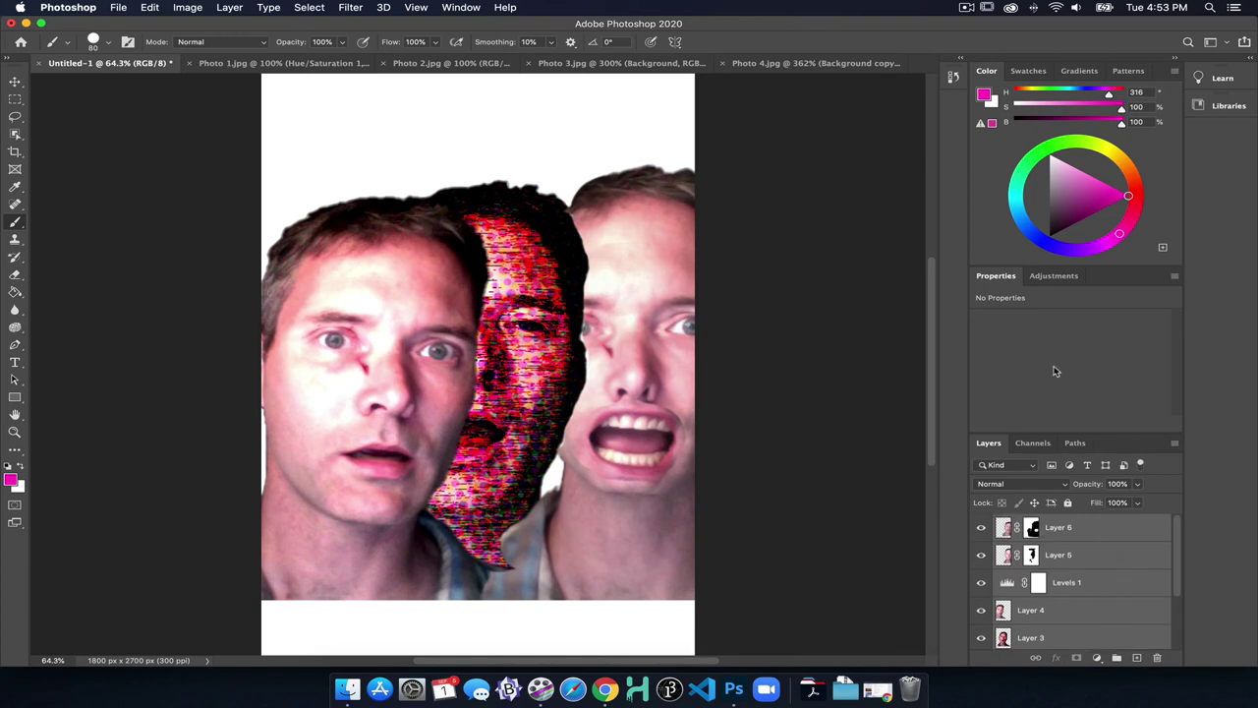
Add a colorized Hue/Saturation layer at Hue 112, Saturation 66, masking it off the right face with a 600 px brush
{"action": "left_click", "coordinate": [1052, 276]}
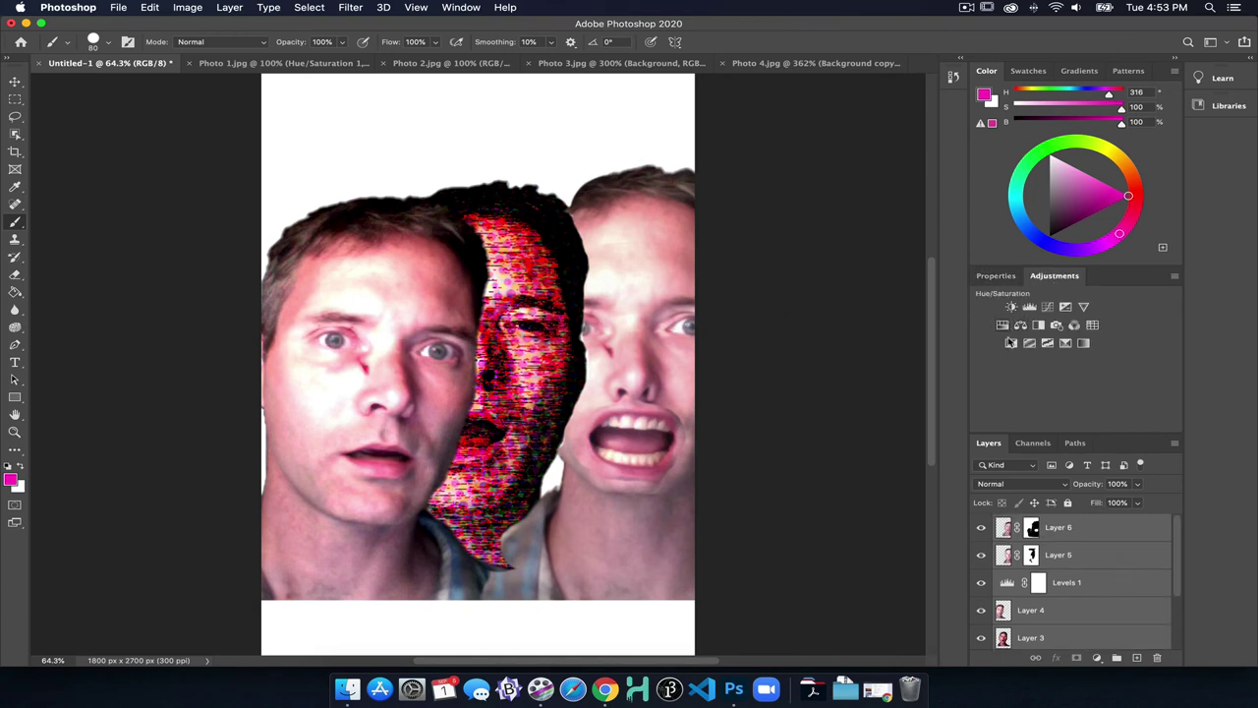
{"action": "left_click", "coordinate": [1002, 324]}
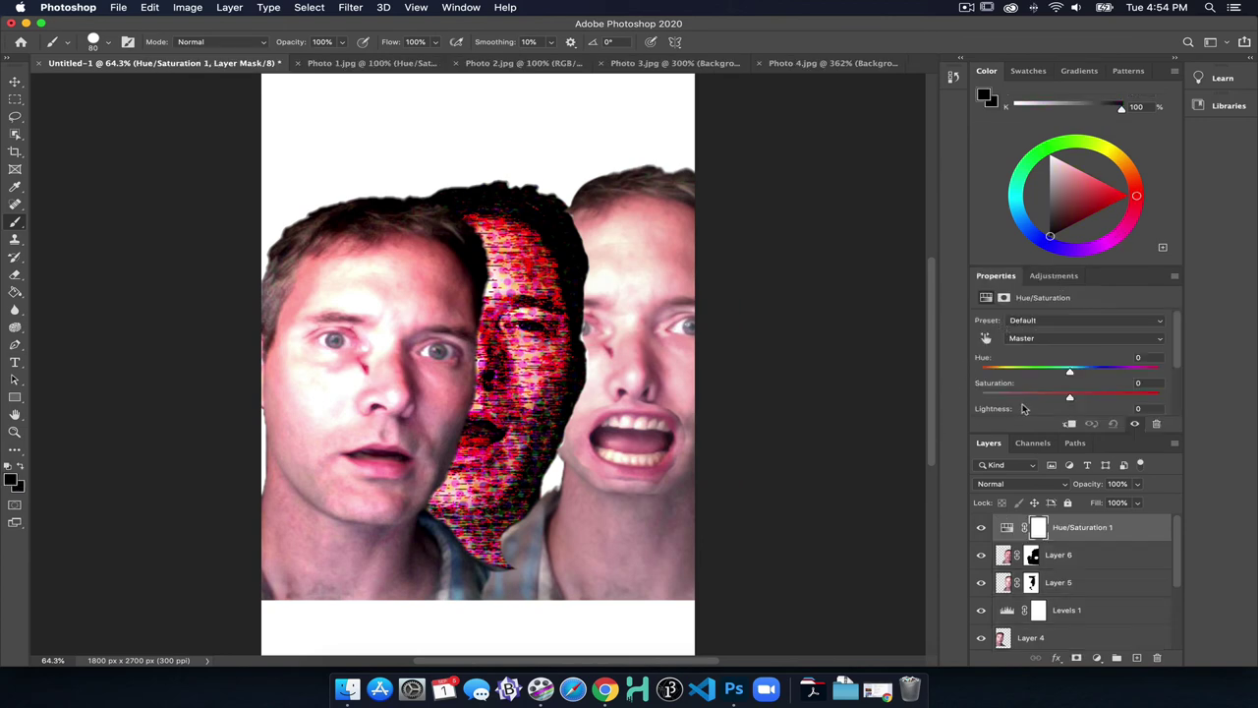
{"action": "scroll", "coordinate": [1059, 403], "scroll_direction": "down", "scroll_amount": 3}
{"action": "left_click", "coordinate": [1053, 382]}
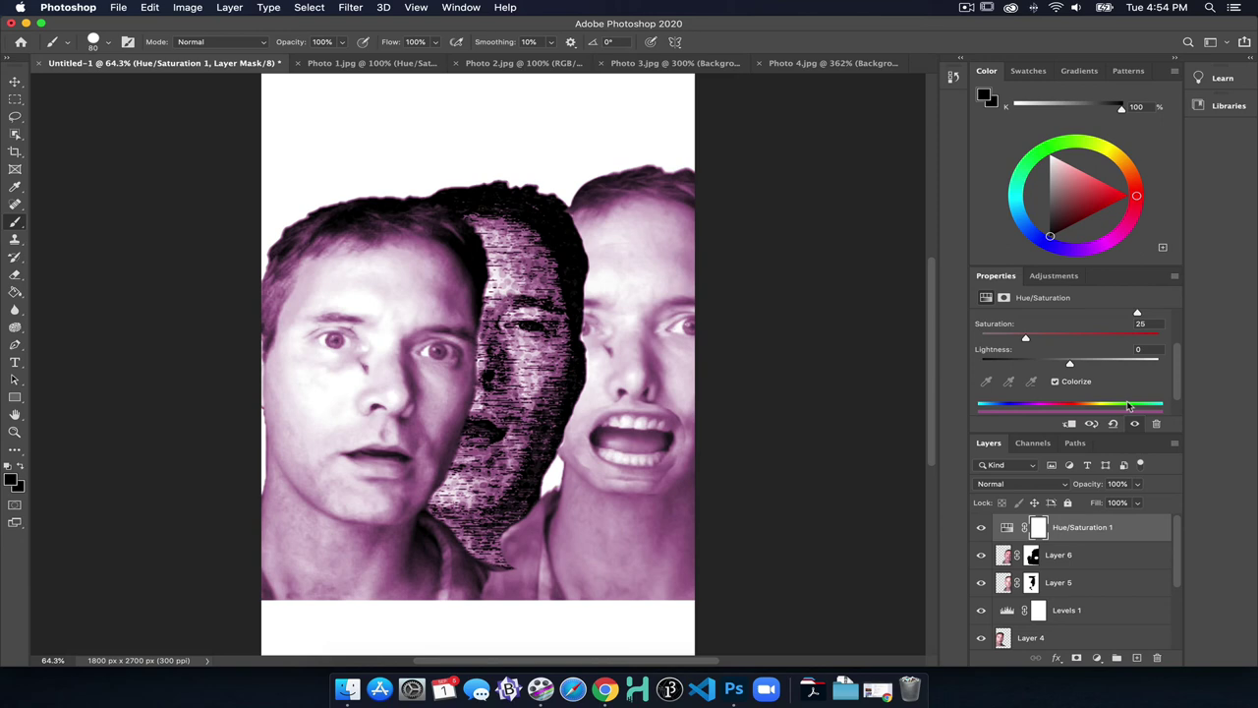
{"action": "scroll", "coordinate": [1092, 350], "scroll_direction": "up", "scroll_amount": 3}
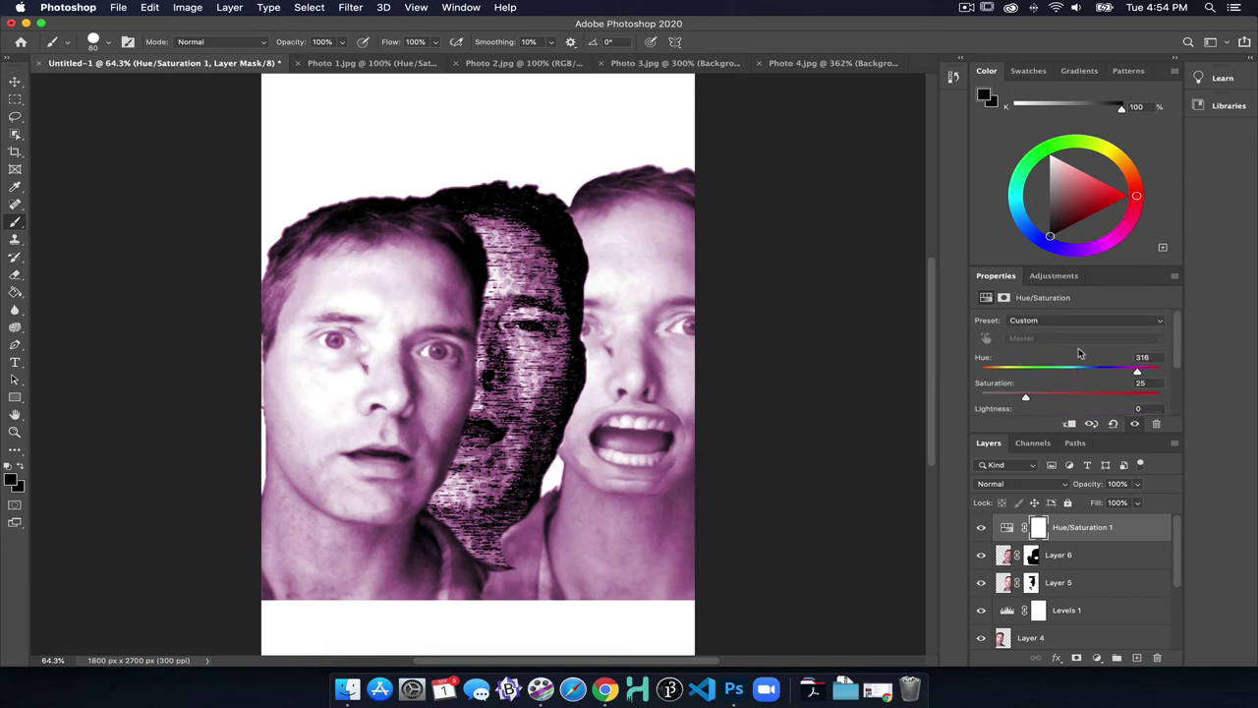
{"action": "left_click_drag", "start_coordinate": [1077, 371], "coordinate": [1098, 398]}
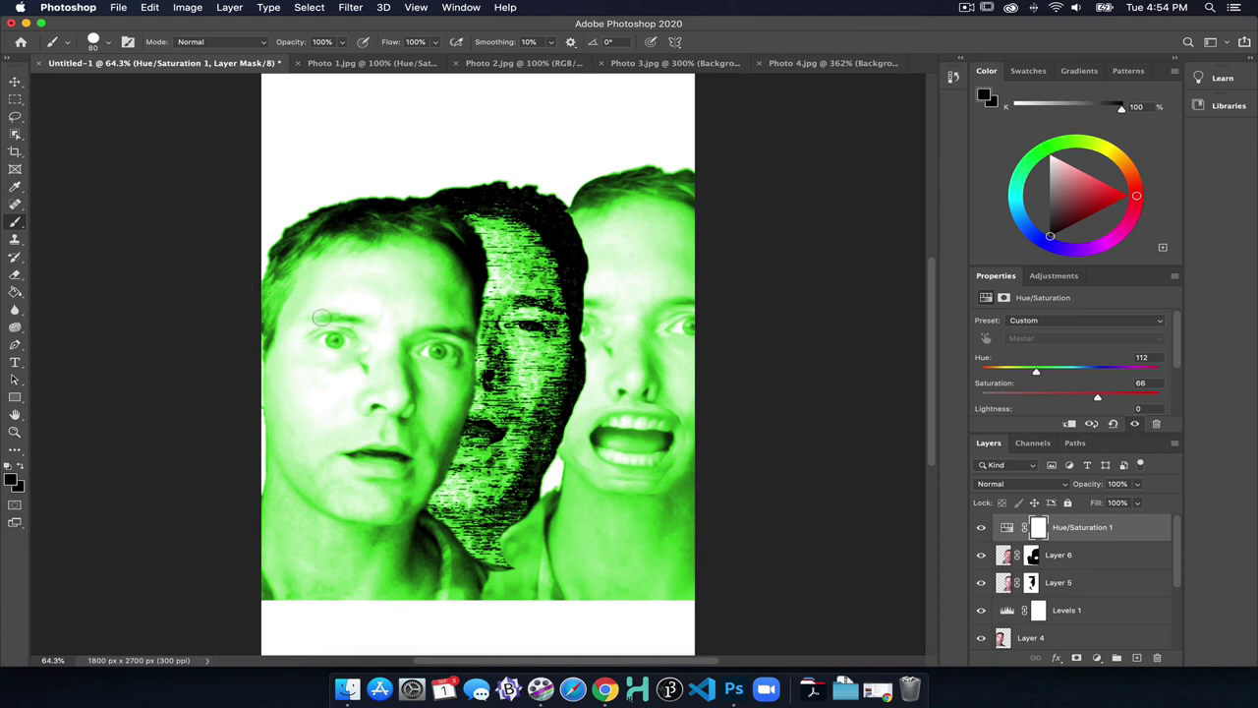
{"action": "key", "text": "bracketright"}
{"action": "key", "text": "bracketright"}
{"action": "key", "text": "bracketright"}
{"action": "key", "text": "bracketright"}
{"action": "key", "text": "bracketright"}
{"action": "key", "text": "bracketright"}
{"action": "key", "text": "bracketright"}
{"action": "key", "text": "bracketright"}
{"action": "key", "text": "bracketright"}
{"action": "key", "text": "bracketright"}
{"action": "key", "text": "bracketright"}
{"action": "key", "text": "bracketright"}
{"action": "mouse_move", "coordinate": [640, 191]}
{"action": "left_mouse_down"}
{"action": "mouse_move", "coordinate": [667, 253]}
{"action": "mouse_move", "coordinate": [662, 422]}
{"action": "mouse_move", "coordinate": [650, 454]}
{"action": "mouse_move", "coordinate": [637, 454]}
{"action": "mouse_move", "coordinate": [643, 497]}
{"action": "mouse_move", "coordinate": [562, 582]}
{"action": "mouse_move", "coordinate": [672, 580]}
{"action": "left_mouse_up"}
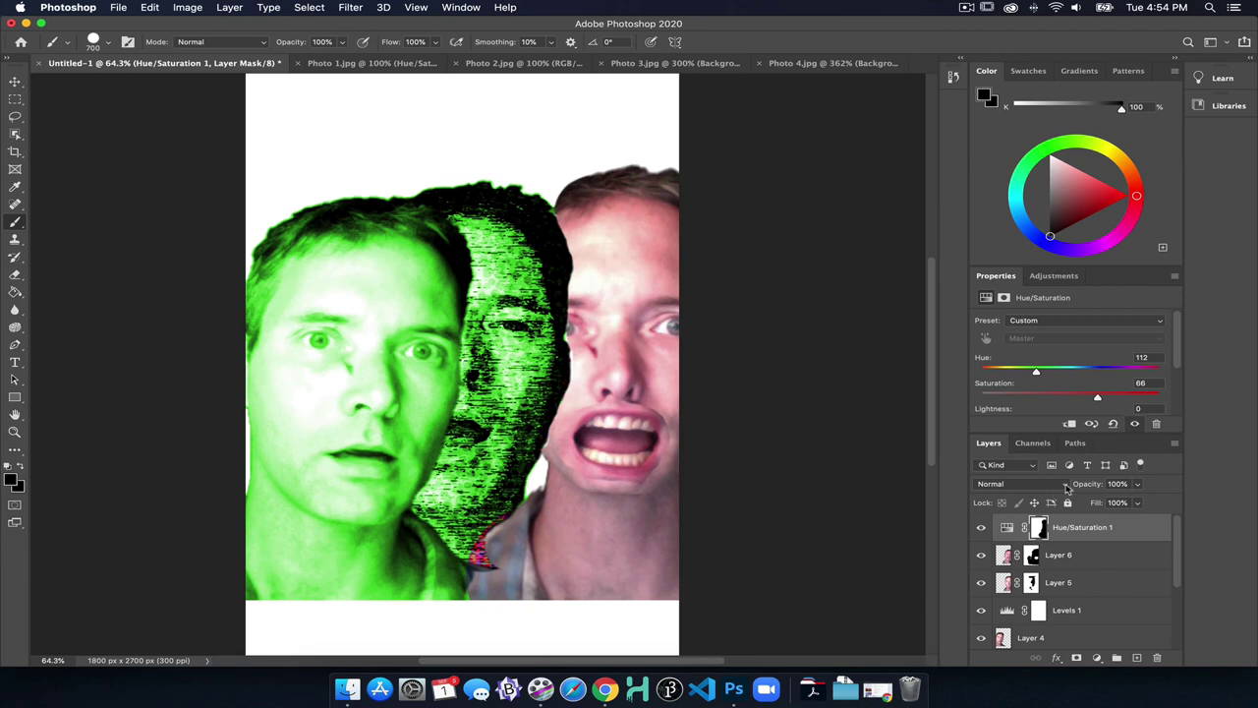
Change the Hue/Saturation 1 layer's blend mode from Normal to Multiply
{"action": "left_click", "coordinate": [1056, 487]}
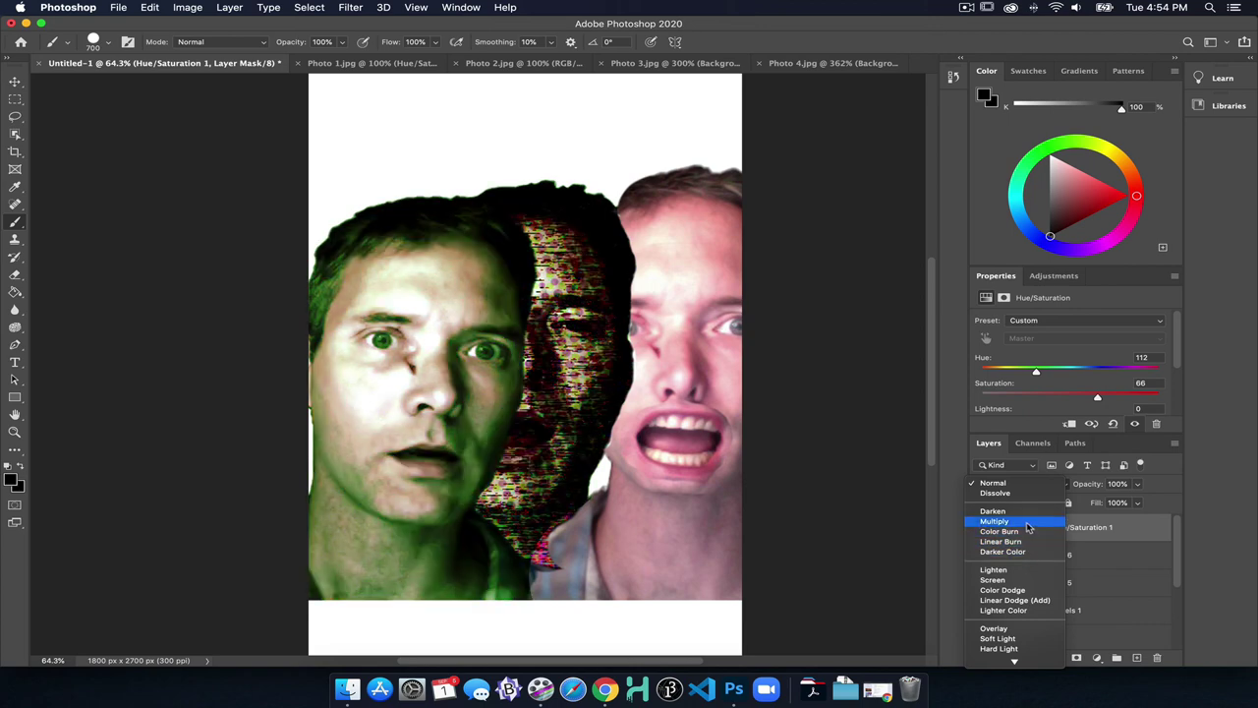
{"action": "left_click", "coordinate": [1029, 528]}
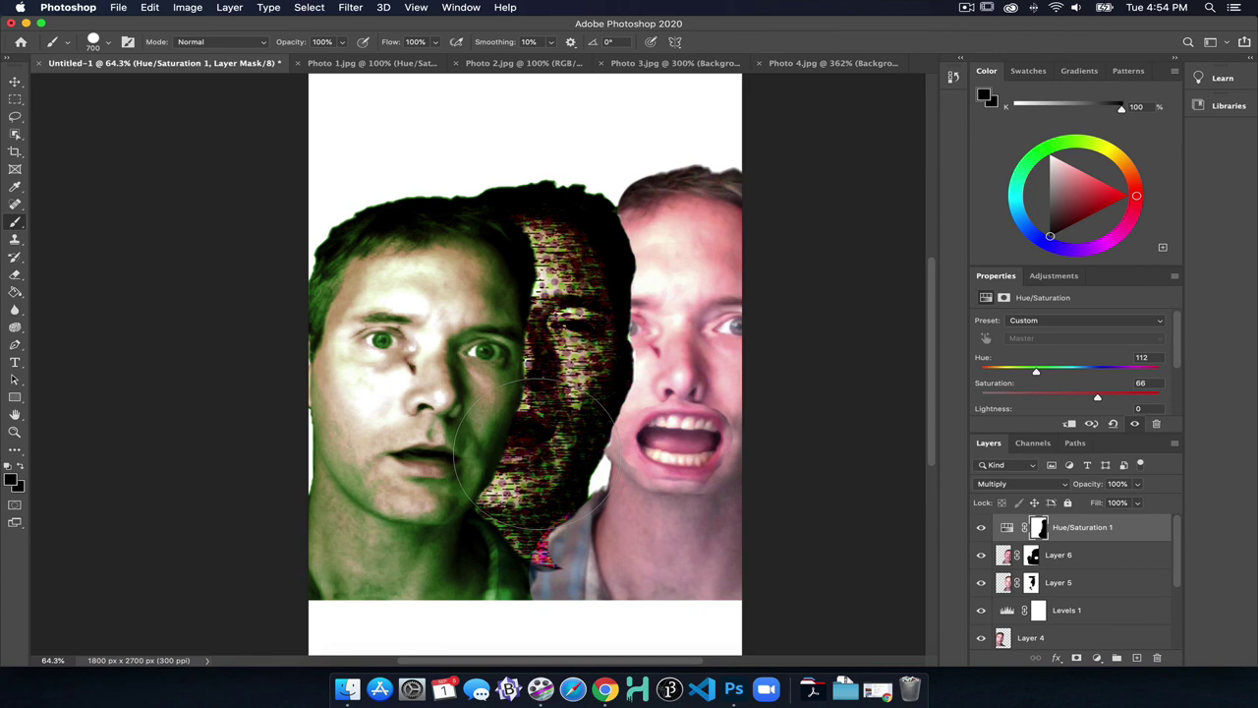